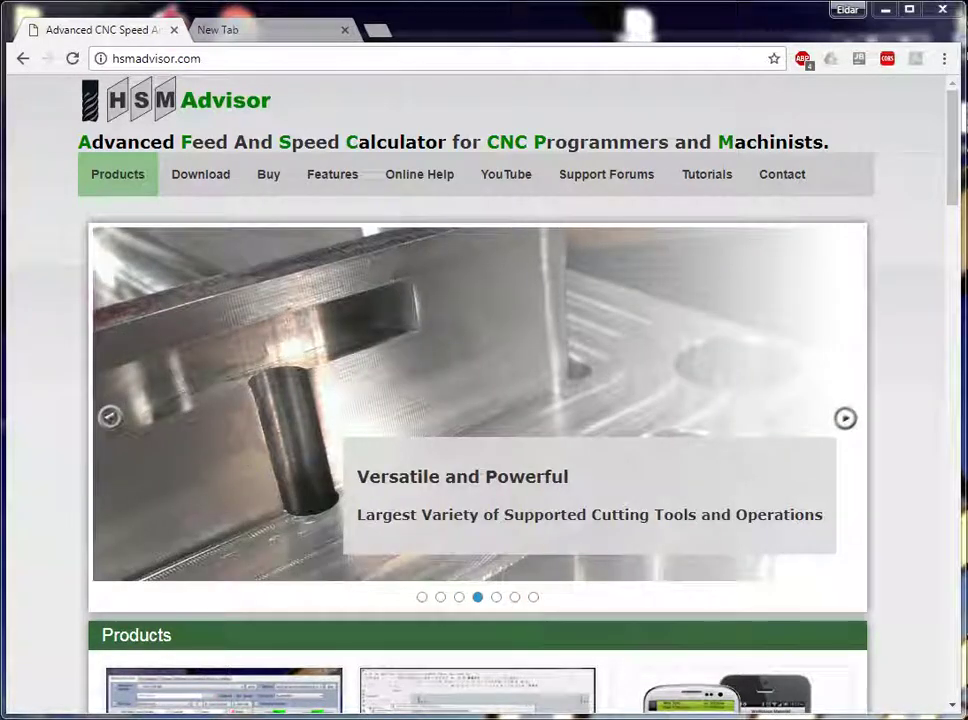
Step: Switch from Chrome to the HSMAdvisor window on its Settings tab, which shows the expired trial license
{"action": "key", "text": "alt+Tab"}
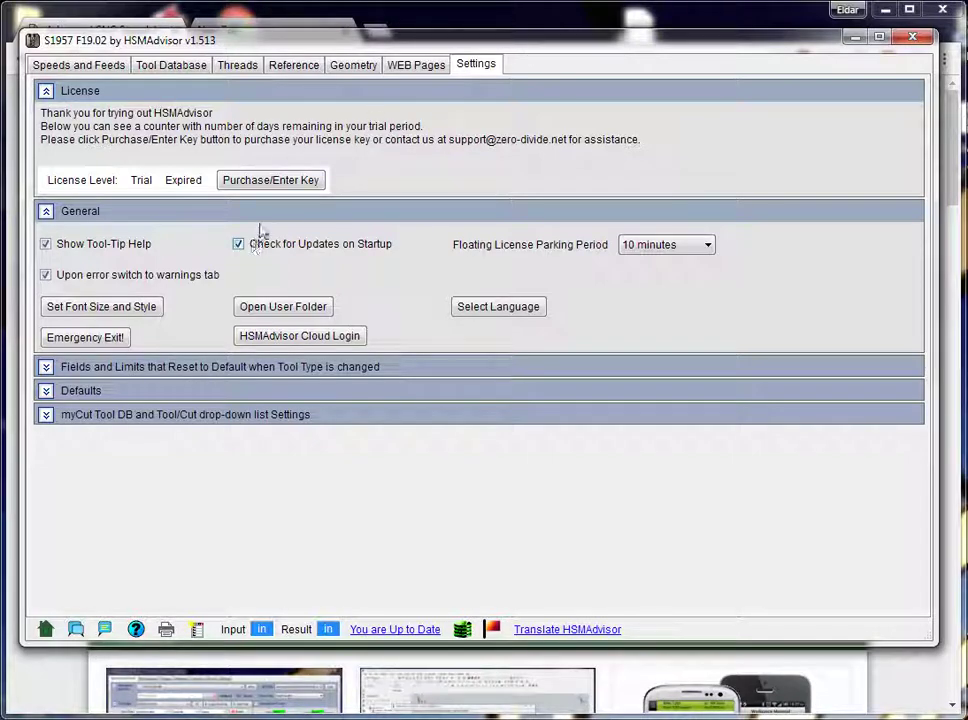
{"action": "left_click", "coordinate": [266, 180]}
{"action": "left_click_drag", "start_coordinate": [890, 292], "coordinate": [443, 166]}
{"action": "left_click_drag", "start_coordinate": [750, 346], "coordinate": [521, 339]}
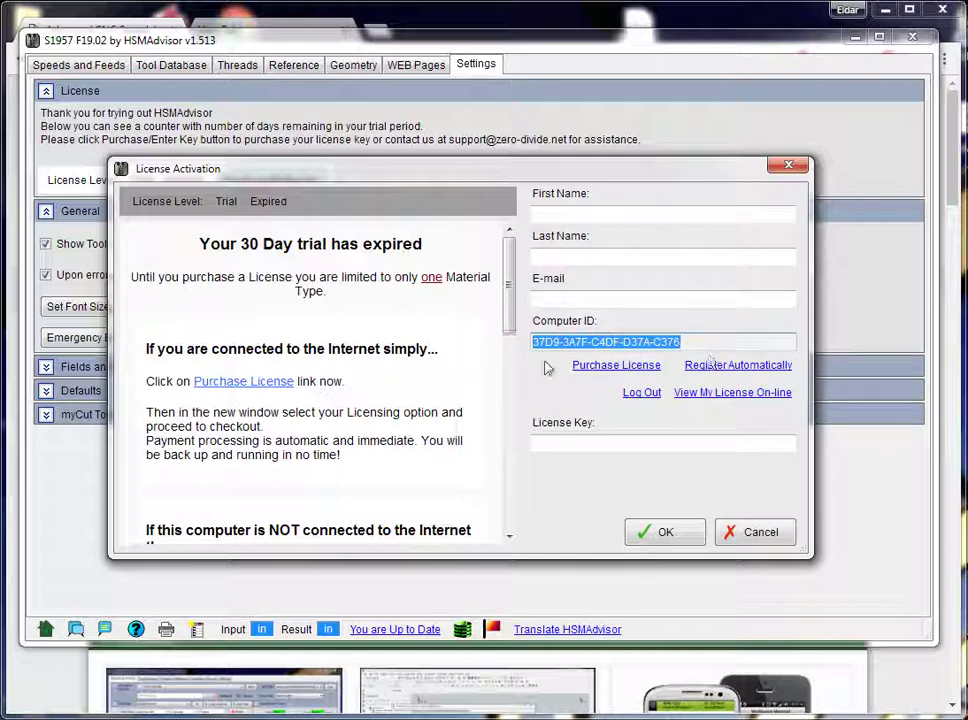
{"action": "left_click", "coordinate": [558, 212]}
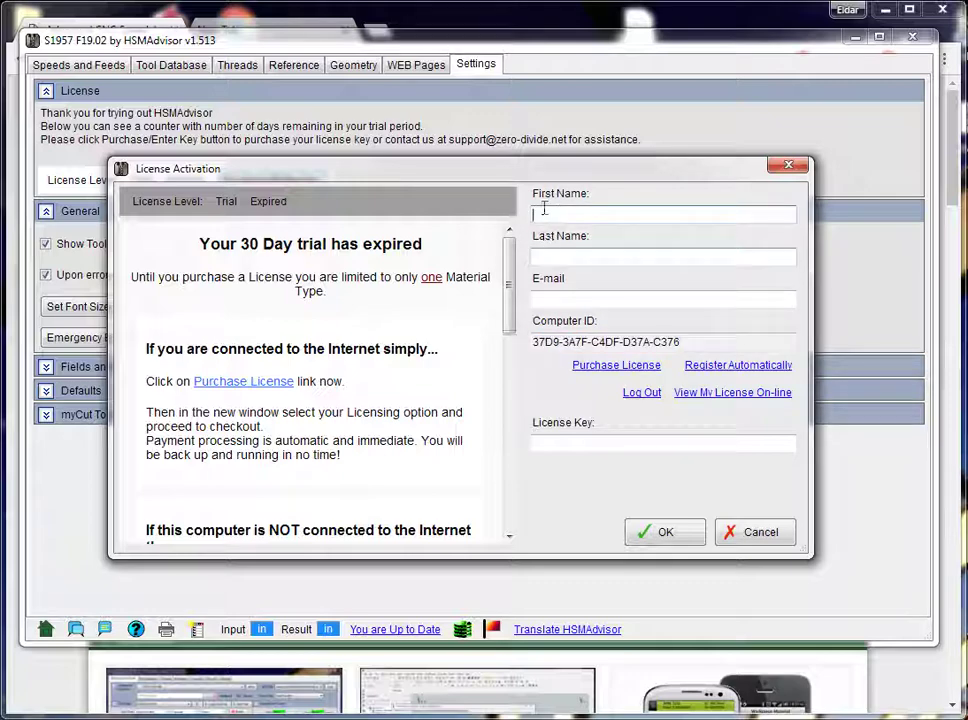
{"action": "left_click", "coordinate": [547, 300]}
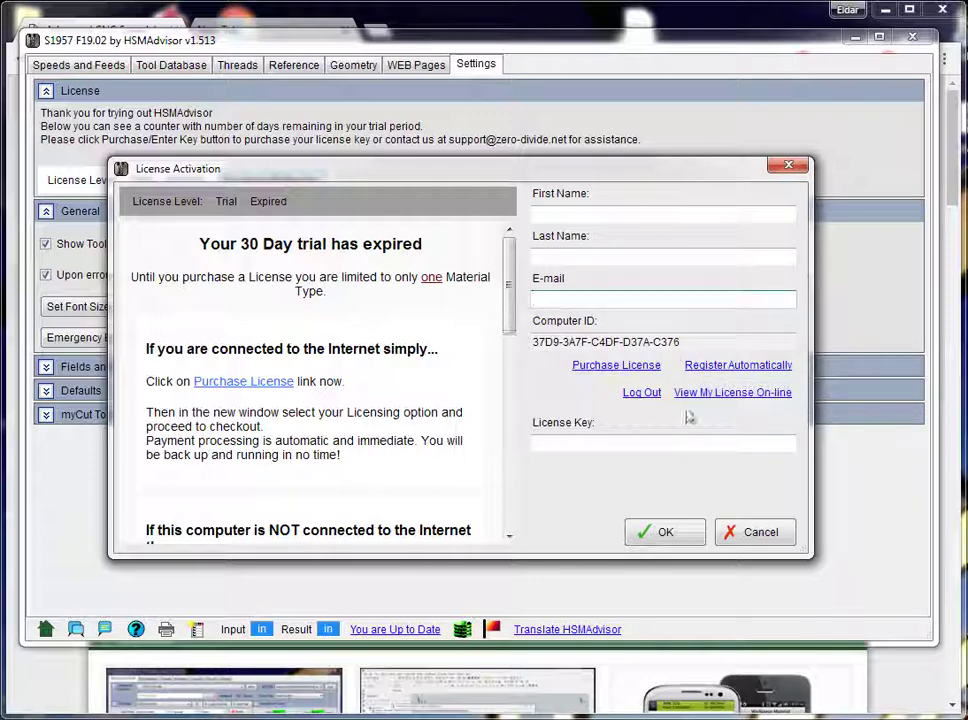
{"action": "left_click", "coordinate": [566, 445]}
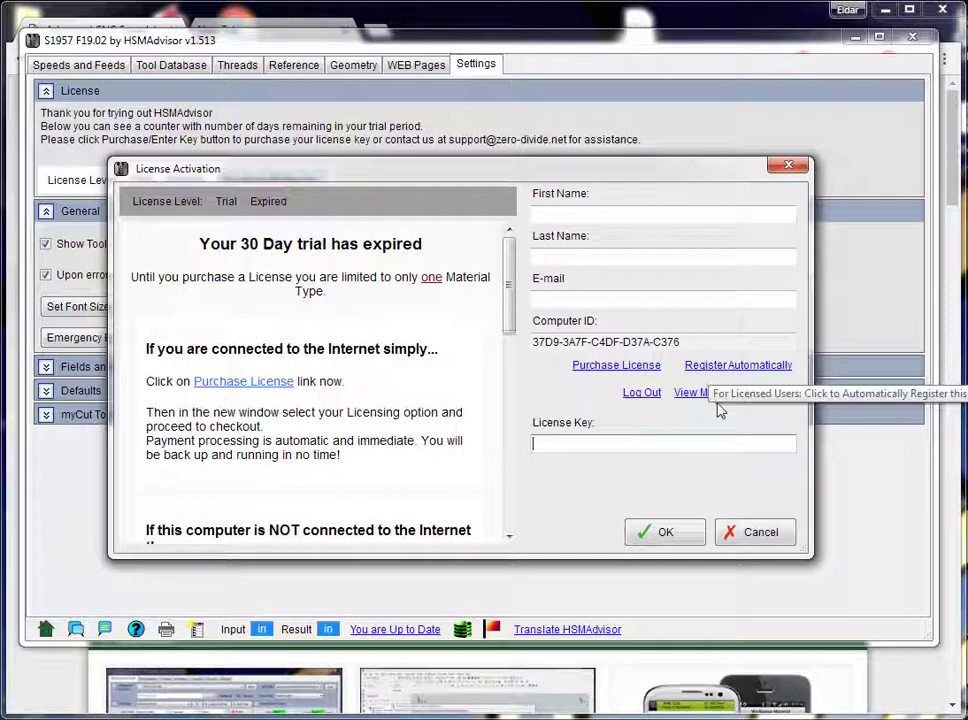
{"action": "left_click", "coordinate": [750, 538]}
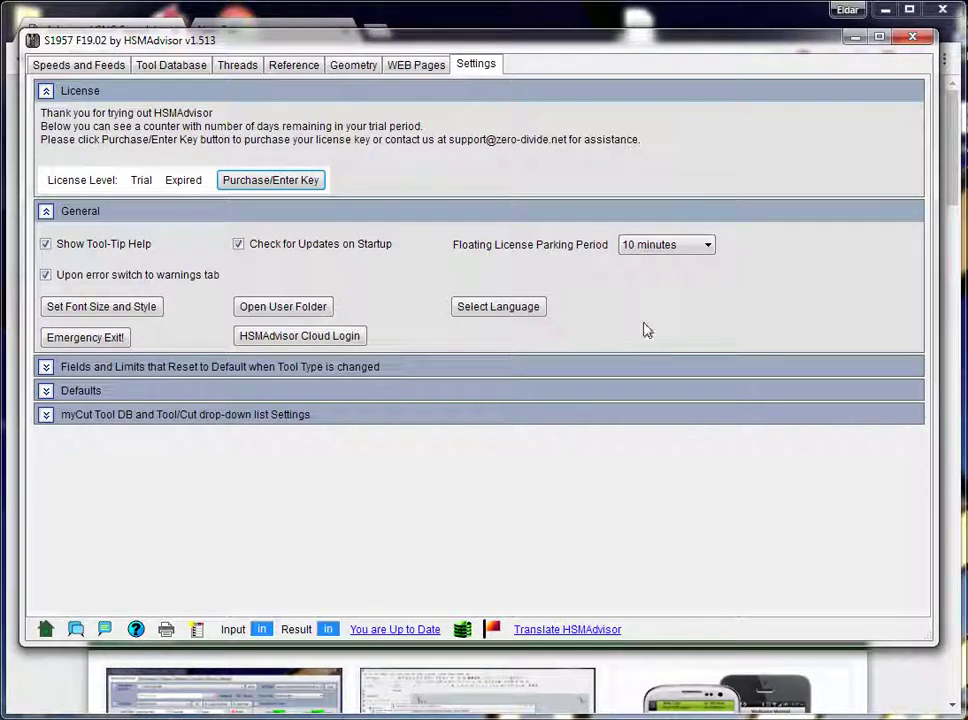
Step: Hide HSMAdvisor and open the Online Help article Licensing > Activating Your HSMAdvisor Seats
{"action": "left_click", "coordinate": [855, 37]}
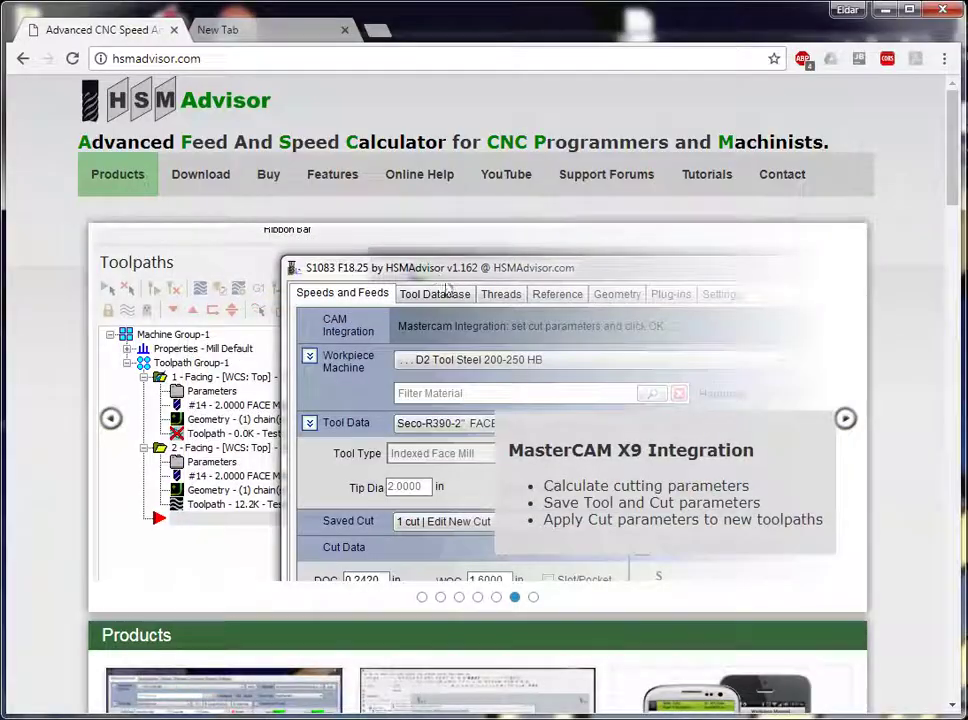
{"action": "left_click", "coordinate": [204, 61]}
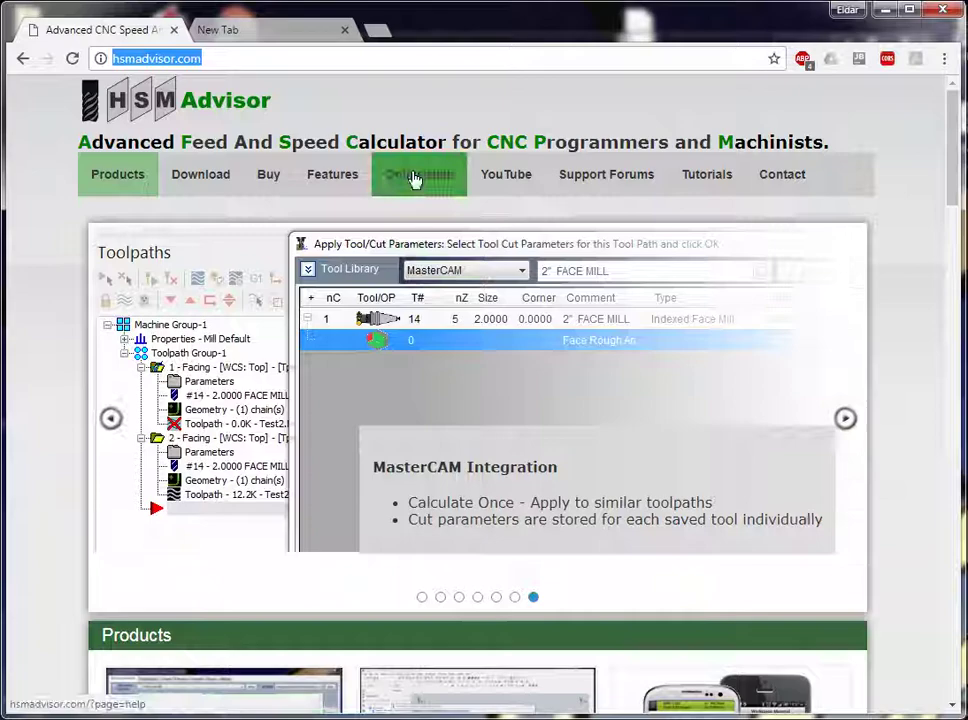
{"action": "left_click", "coordinate": [415, 177]}
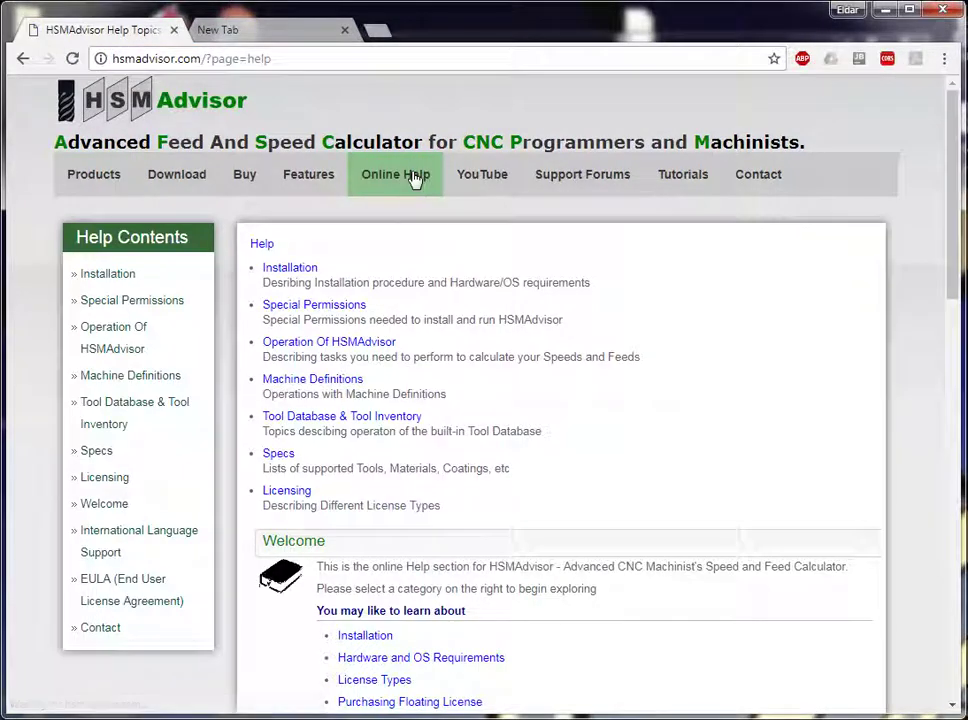
{"action": "left_click", "coordinate": [283, 492]}
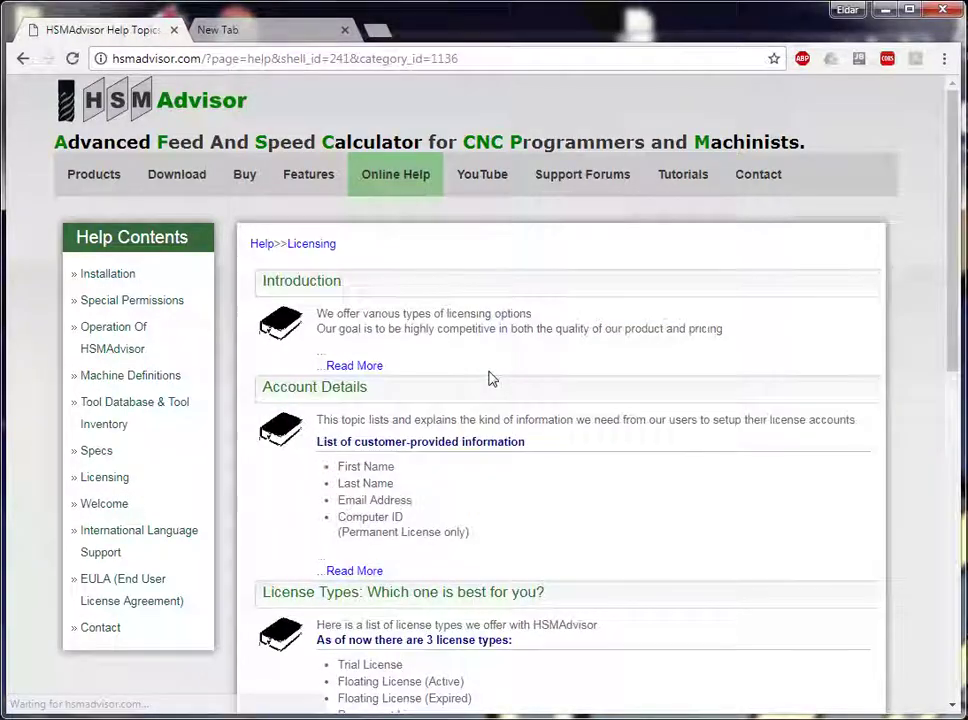
{"action": "scroll", "coordinate": [490, 380], "scroll_direction": "down", "scroll_amount": 6}
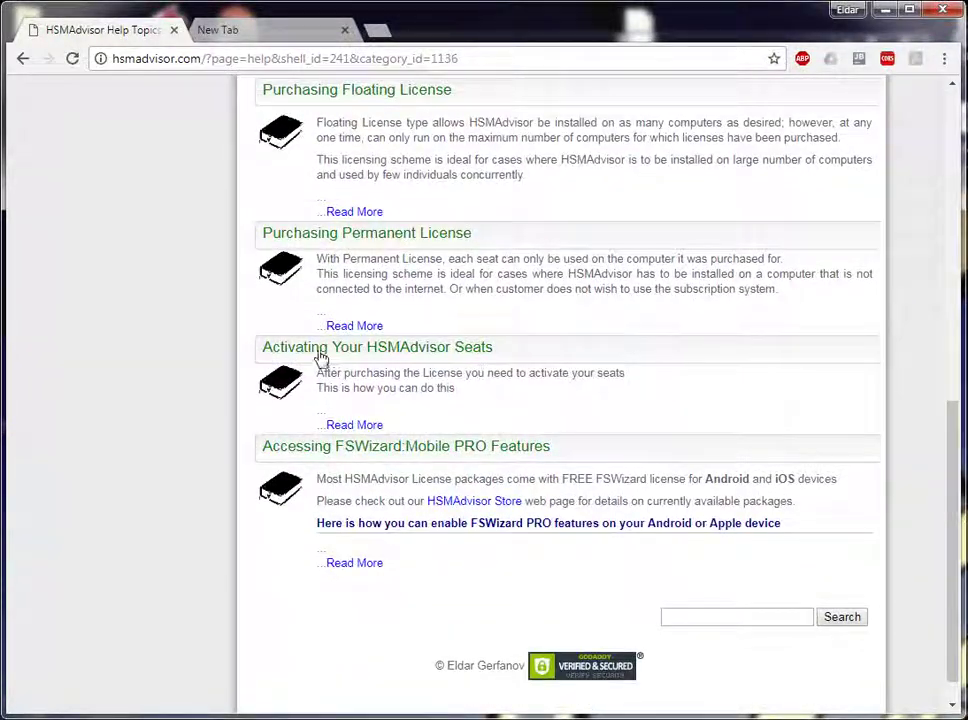
{"action": "left_click", "coordinate": [428, 352]}
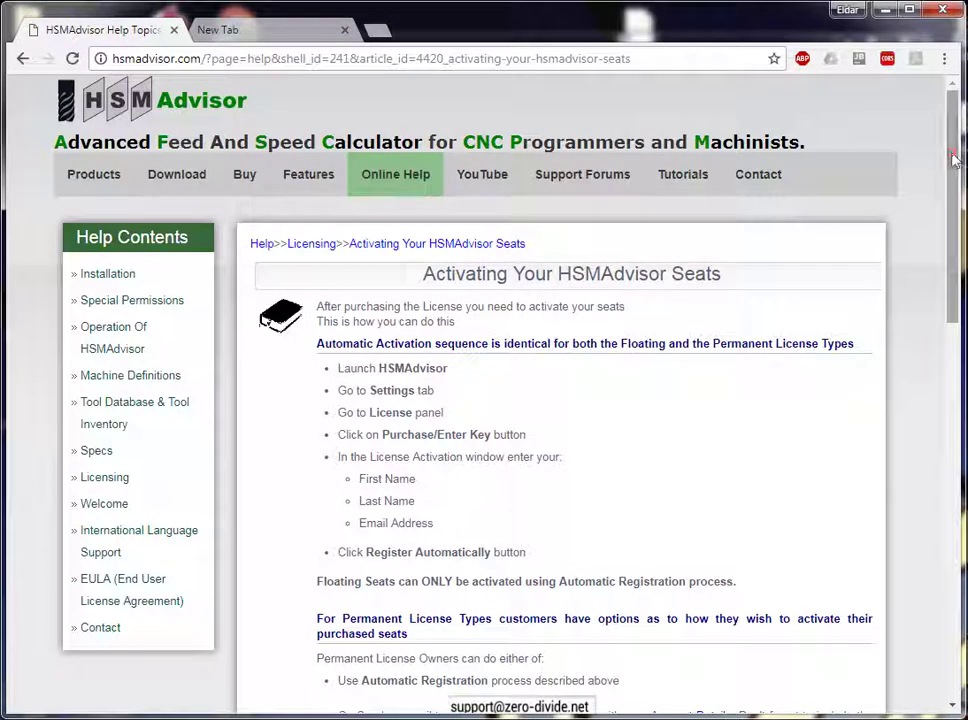
Step: Scroll to the section on collecting multiple Computer ID keys and its Download box
{"action": "left_click_drag", "start_coordinate": [955, 160], "coordinate": [957, 468]}
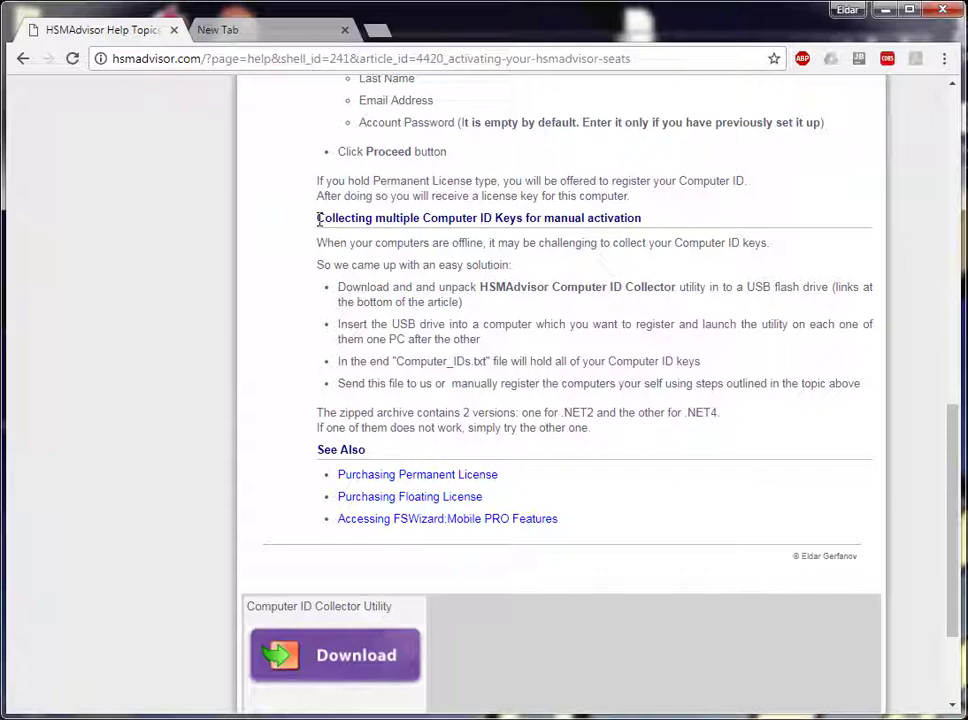
{"action": "left_click_drag", "start_coordinate": [318, 219], "coordinate": [428, 451]}
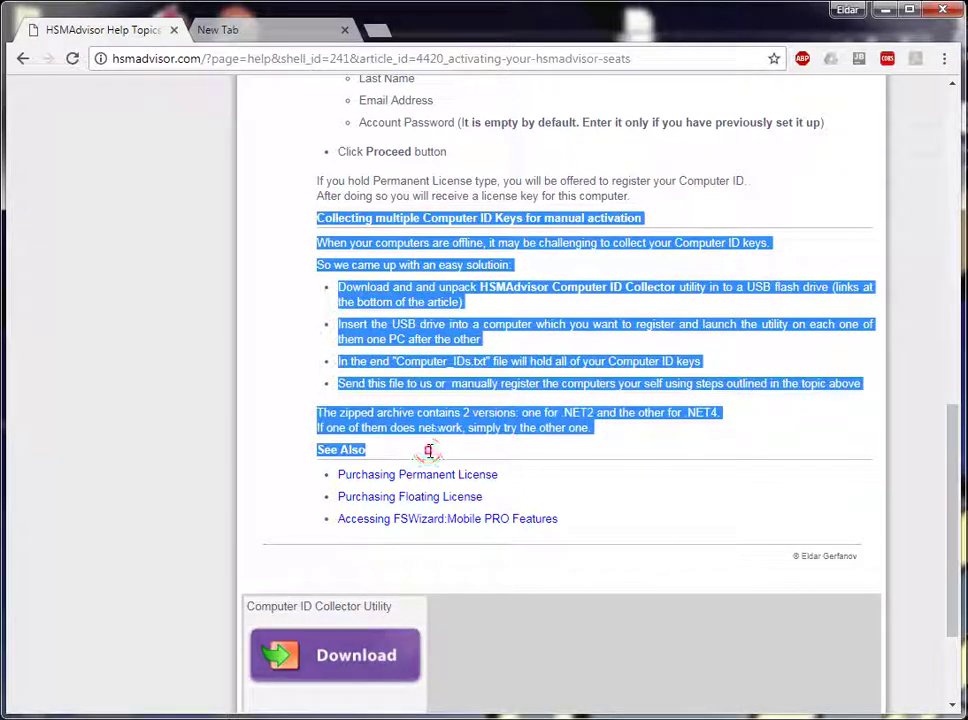
{"action": "left_click", "coordinate": [421, 382]}
{"action": "scroll", "coordinate": [311, 590], "scroll_direction": "down", "scroll_amount": 1}
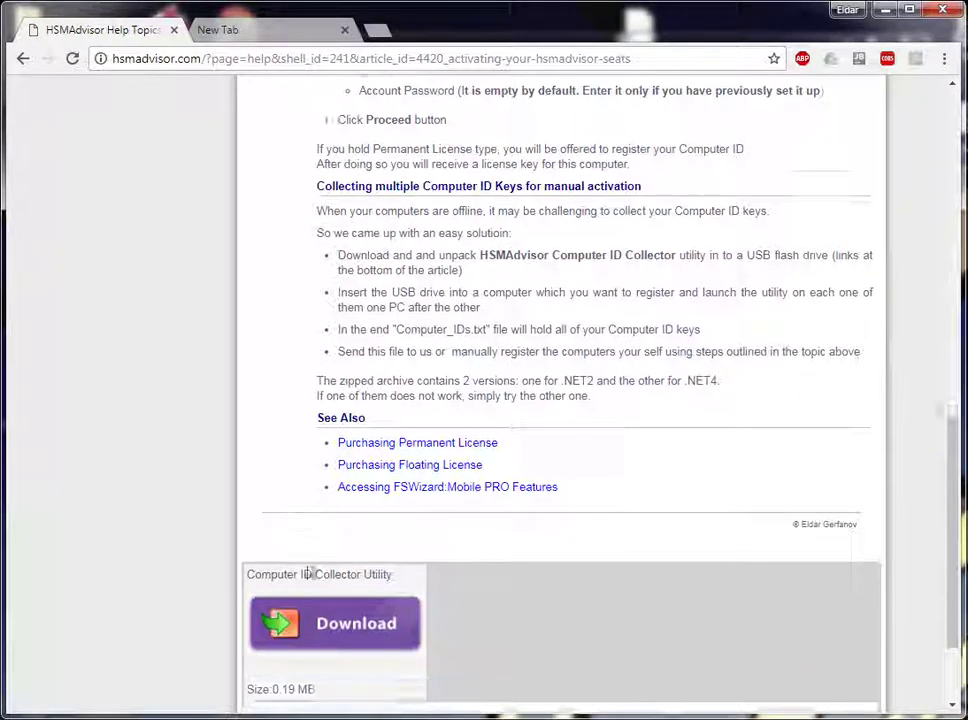
Step: Download HSMAdvisor_Computer_ID_Collector.zip and save it to Removable Disk (E:)
{"action": "left_click", "coordinate": [350, 569]}
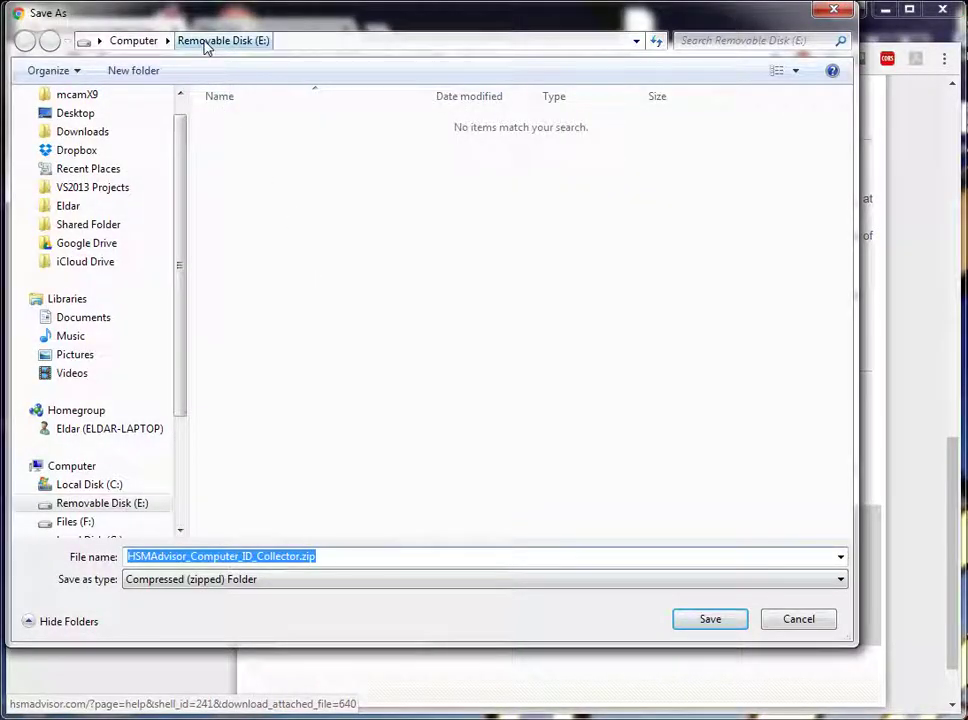
{"action": "left_click", "coordinate": [710, 619]}
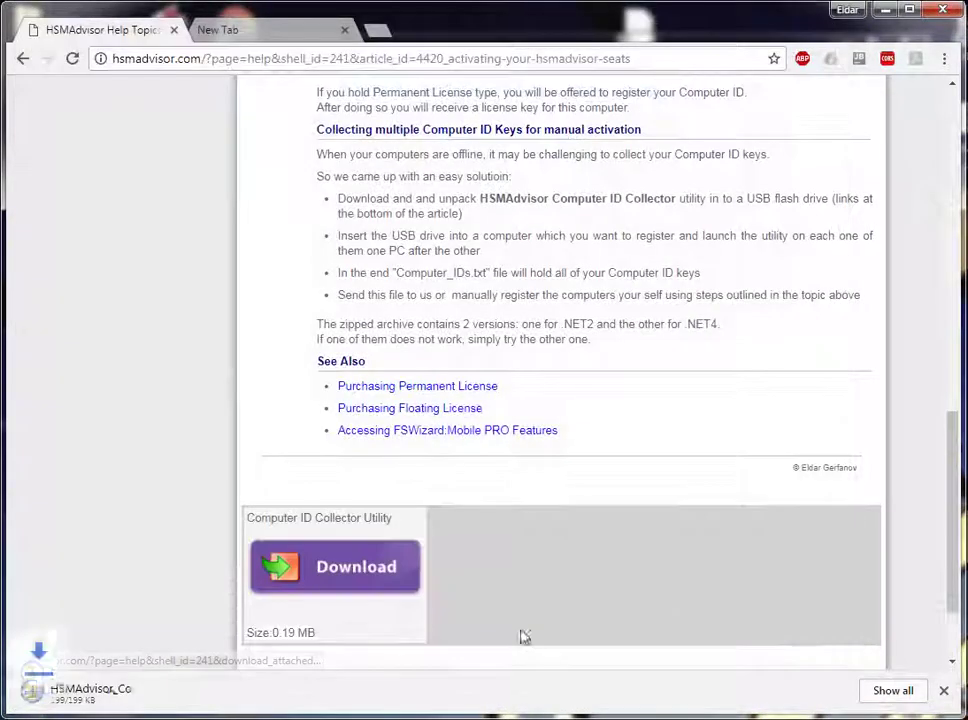
Step: Copy both Computer ID Collector executables out of the zip onto Removable Disk (E:)
{"action": "left_click", "coordinate": [131, 703]}
{"action": "left_click_drag", "start_coordinate": [370, 268], "coordinate": [370, 199]}
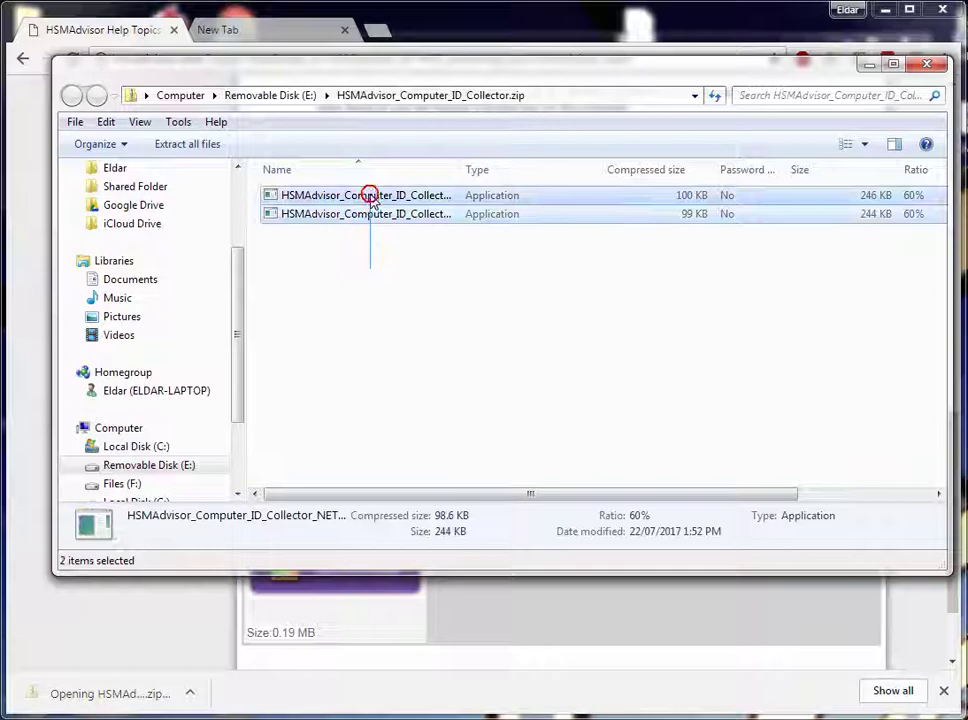
{"action": "right_click", "coordinate": [372, 200]}
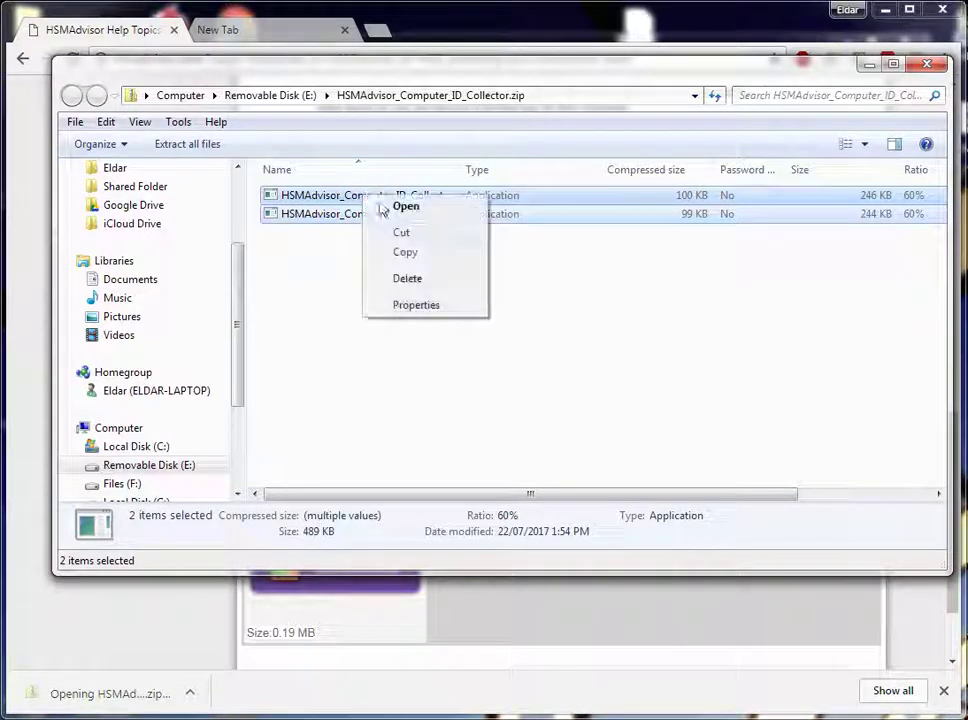
{"action": "left_click", "coordinate": [404, 254]}
{"action": "left_click", "coordinate": [270, 95]}
{"action": "right_click", "coordinate": [373, 290]}
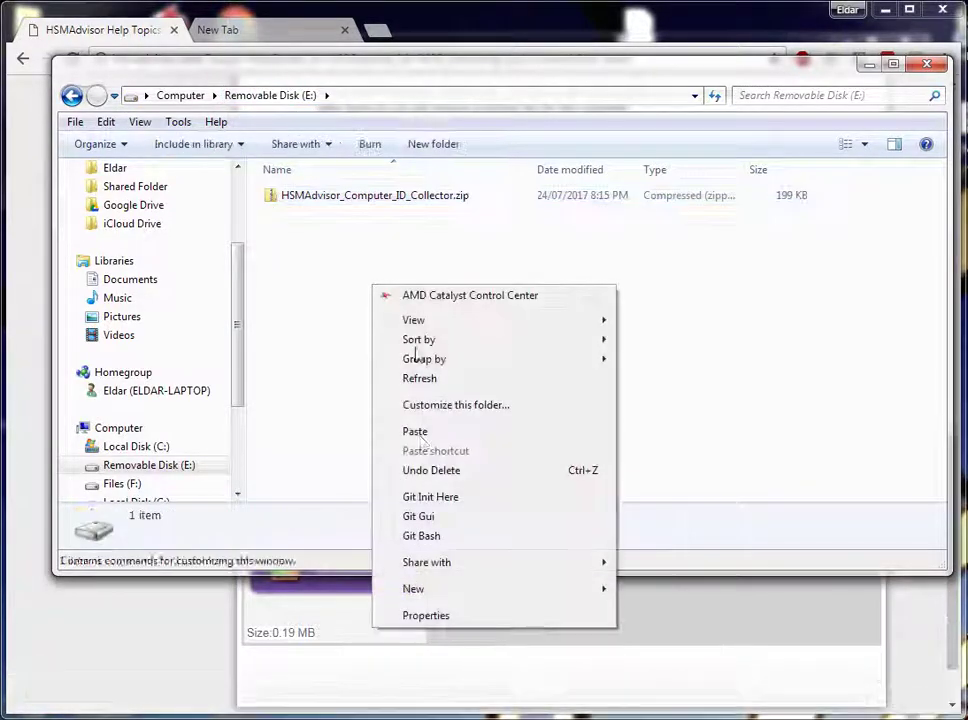
{"action": "left_click", "coordinate": [430, 436]}
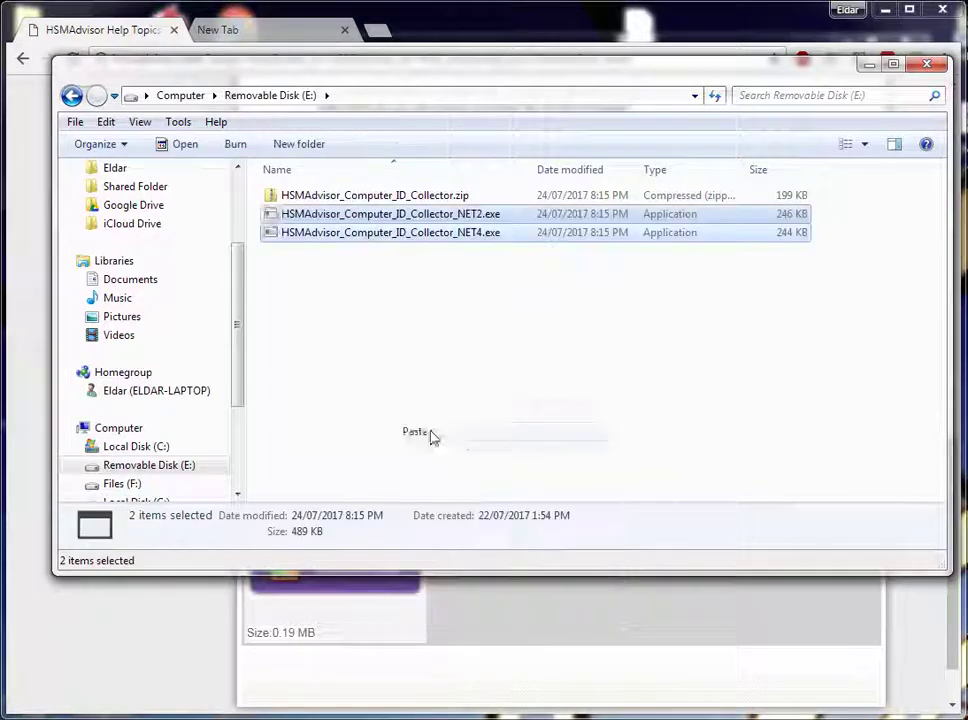
Step: Delete the zip from Removable Disk (E:), leaving the NET4 and NET2 collector programs
{"action": "left_click", "coordinate": [367, 197]}
{"action": "key", "text": "Delete"}
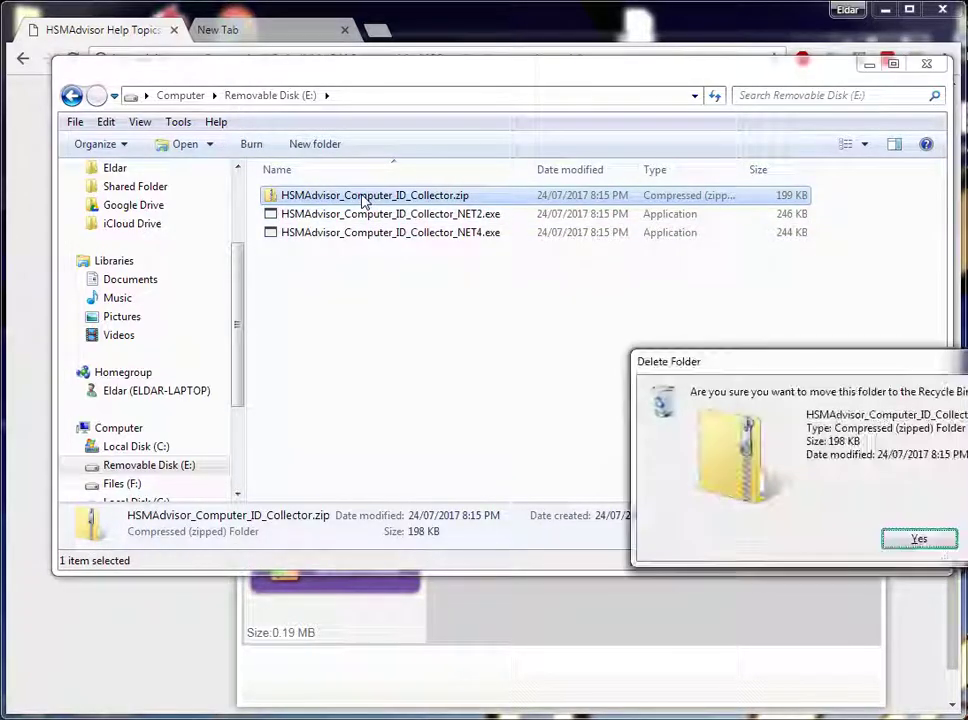
{"action": "key", "text": "Return"}
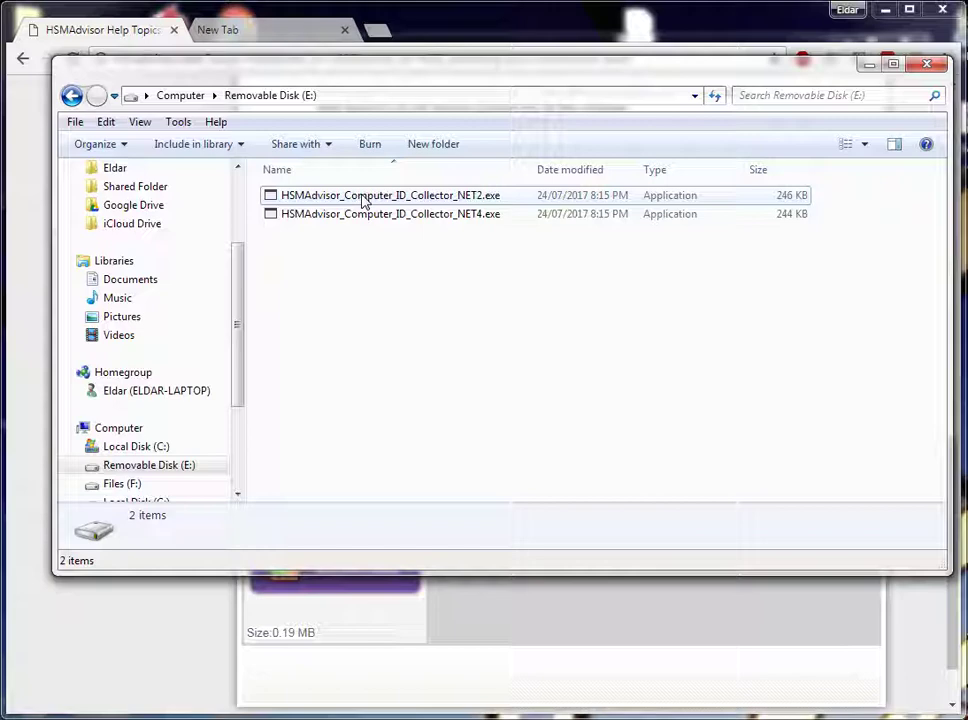
{"action": "left_click", "coordinate": [373, 214]}
{"action": "left_click", "coordinate": [380, 199]}
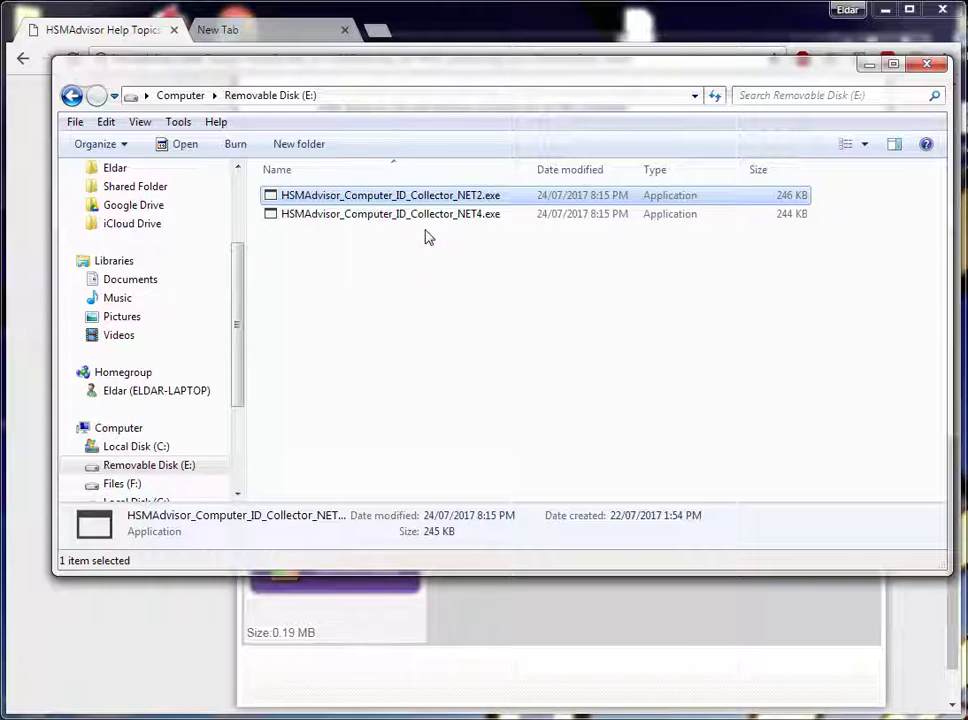
{"action": "left_click", "coordinate": [420, 244]}
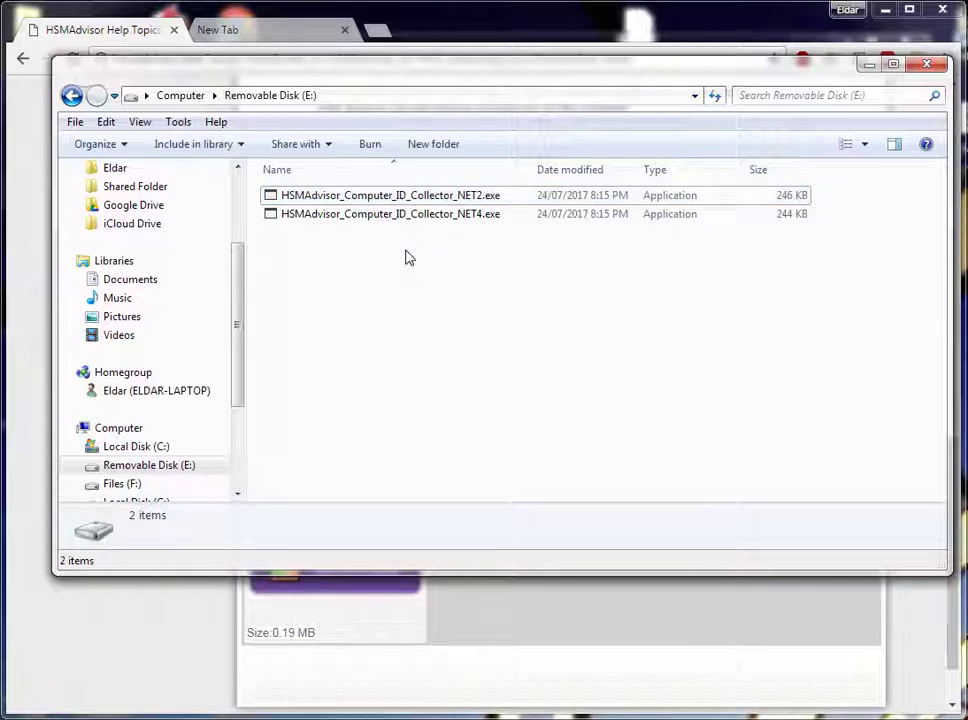
Step: Launch the NET4 Computer ID Collector from the removable disk
{"action": "left_click", "coordinate": [869, 68]}
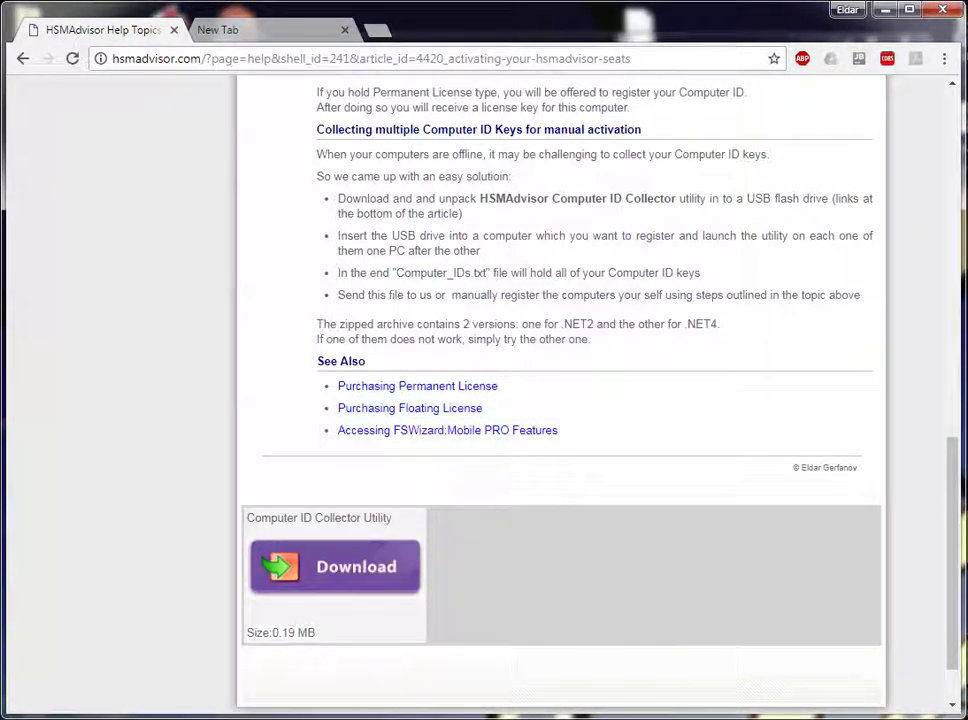
{"action": "key", "text": "alt+Tab"}
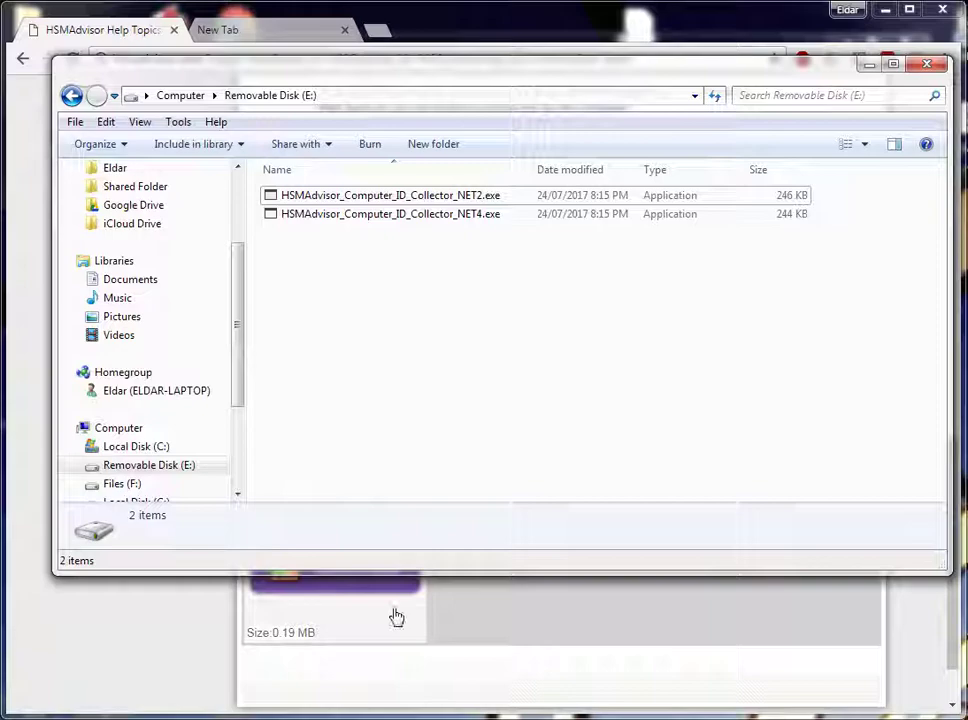
{"action": "left_click_drag", "start_coordinate": [415, 79], "coordinate": [401, 107]}
{"action": "left_click", "coordinate": [415, 251]}
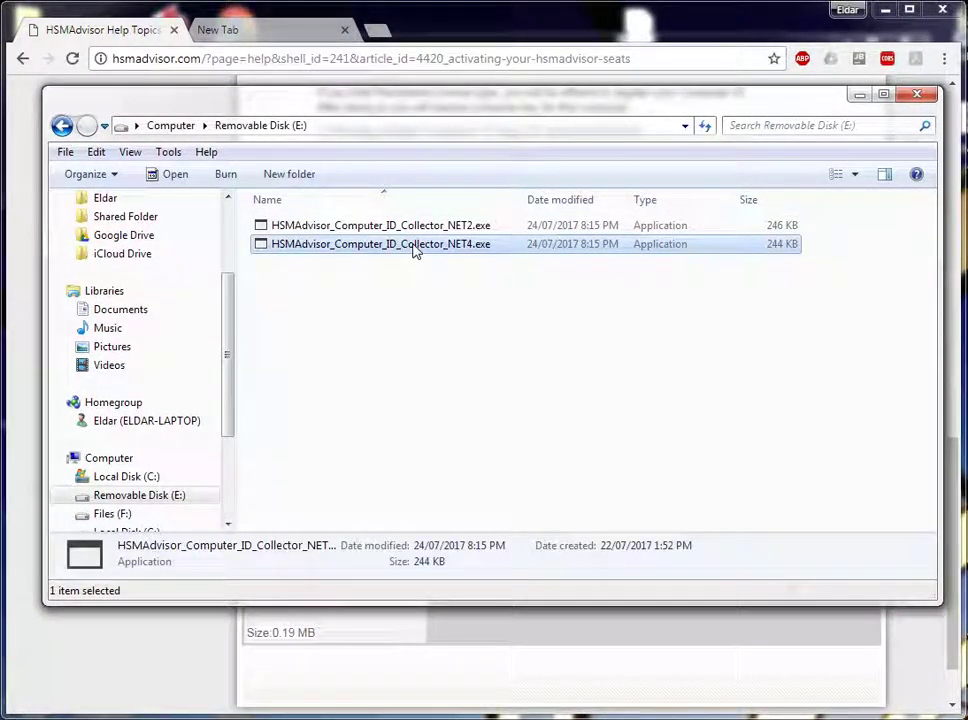
{"action": "left_click", "coordinate": [415, 246]}
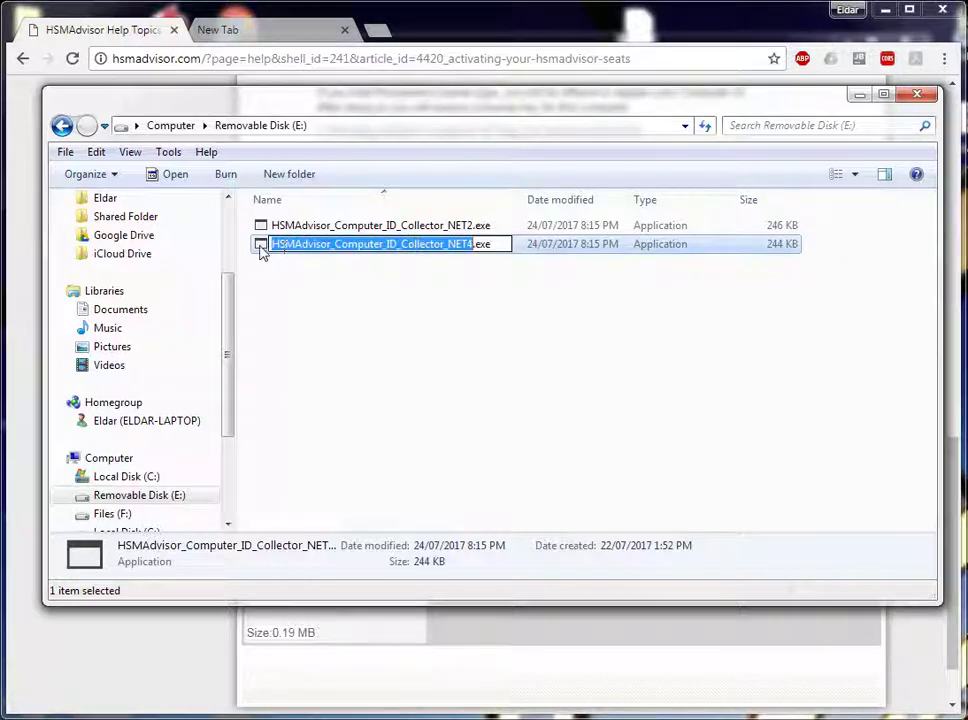
{"action": "left_click", "coordinate": [259, 246]}
{"action": "double_click", "coordinate": [259, 248]}
{"action": "left_click_drag", "start_coordinate": [728, 339], "coordinate": [382, 209]}
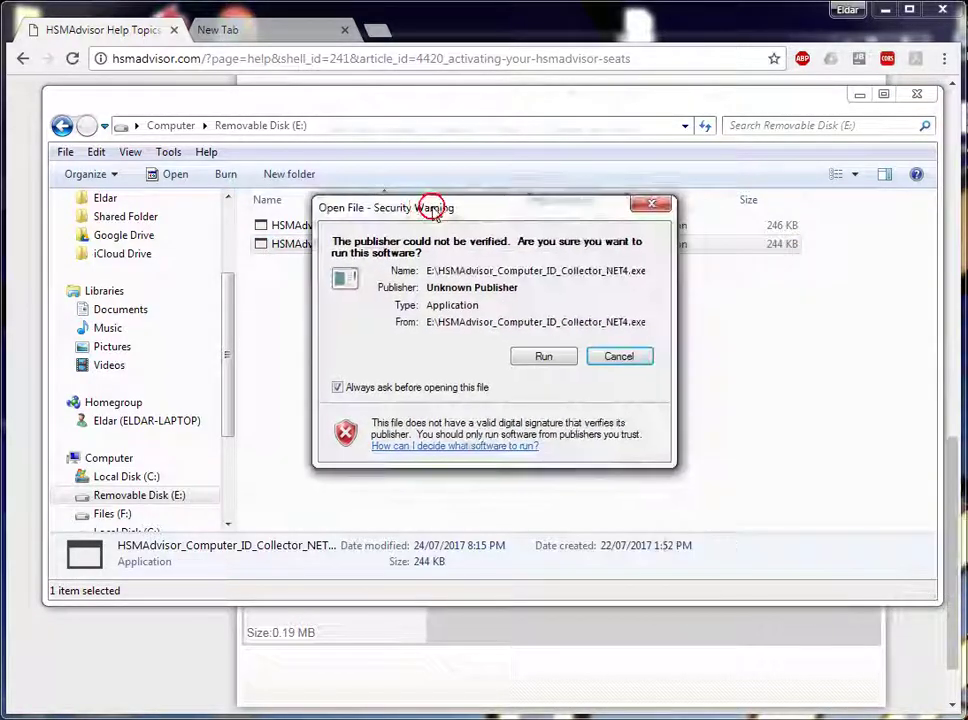
Step: Run the collector, confirm the computer ID landed in Computer_IDs.txt on E:, then close the collector
{"action": "left_click", "coordinate": [557, 357]}
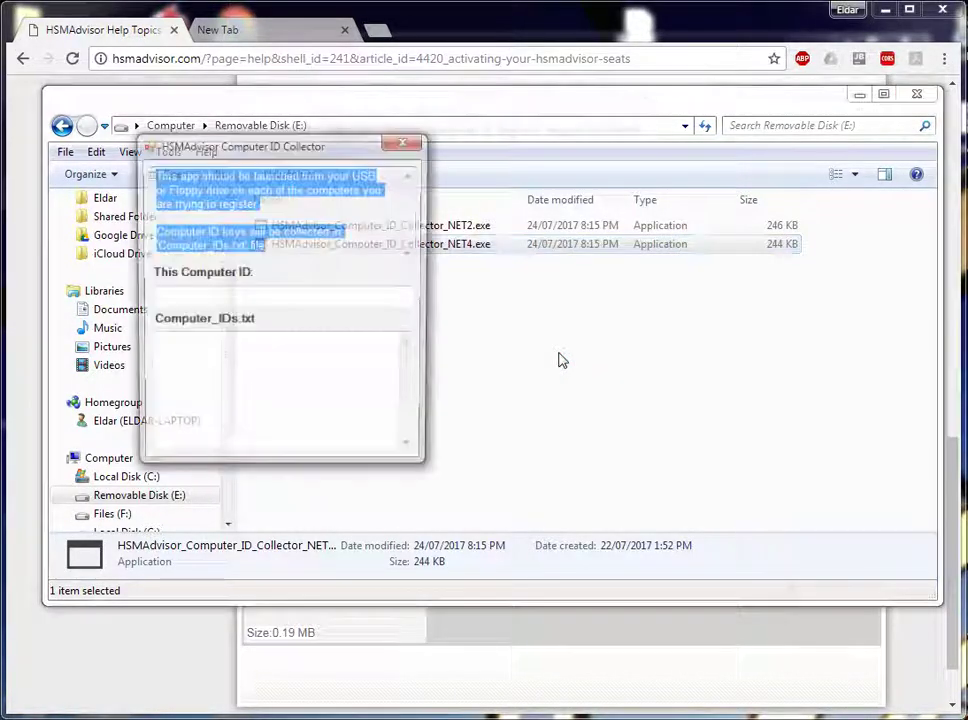
{"action": "left_click_drag", "start_coordinate": [795, 413], "coordinate": [493, 301]}
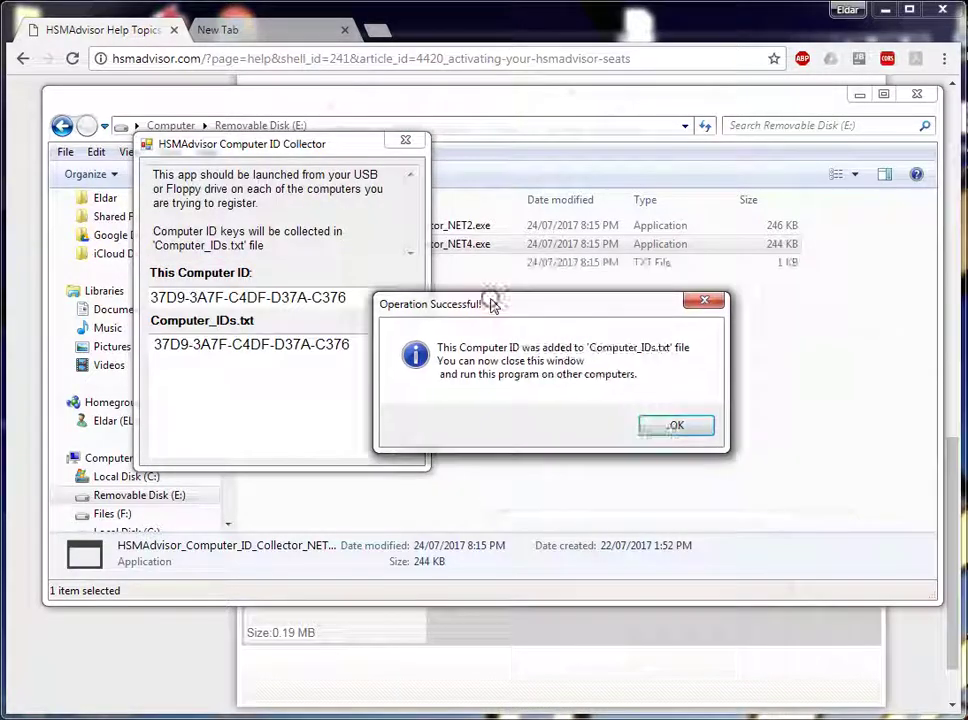
{"action": "left_click", "coordinate": [677, 427]}
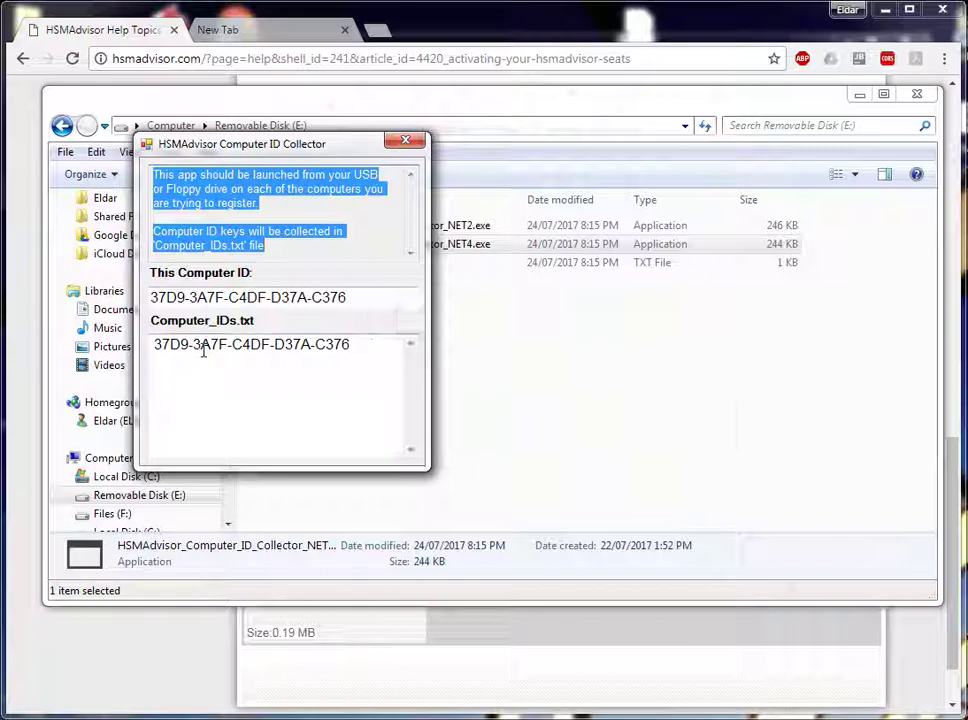
{"action": "left_click", "coordinate": [151, 346]}
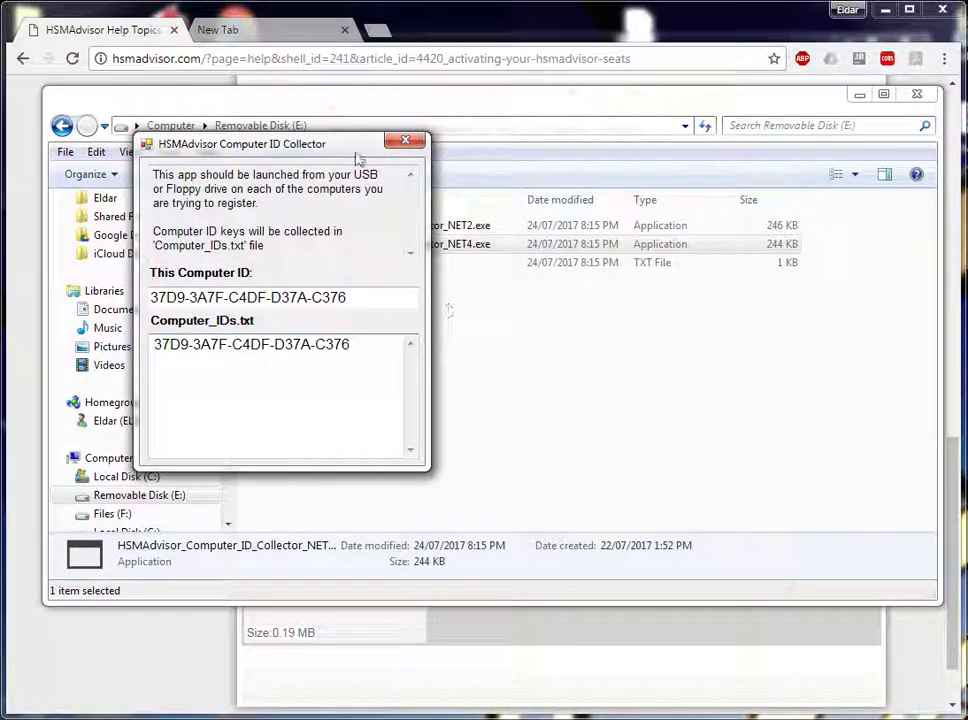
{"action": "left_click_drag", "start_coordinate": [352, 144], "coordinate": [753, 189]}
{"action": "left_click", "coordinate": [310, 262]}
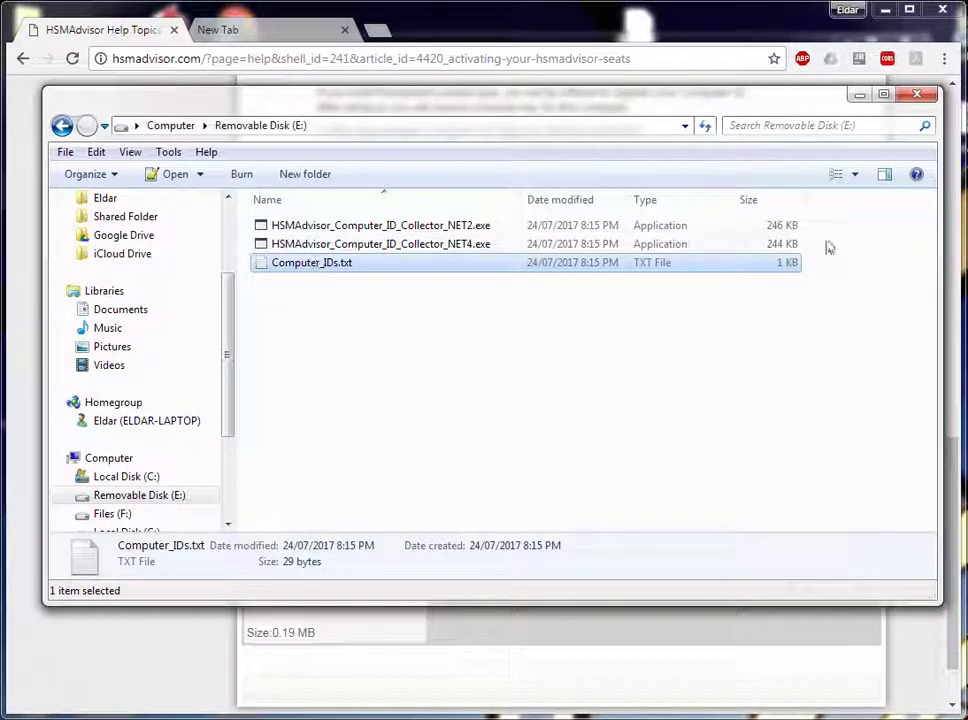
{"action": "key", "text": "alt+Tab"}
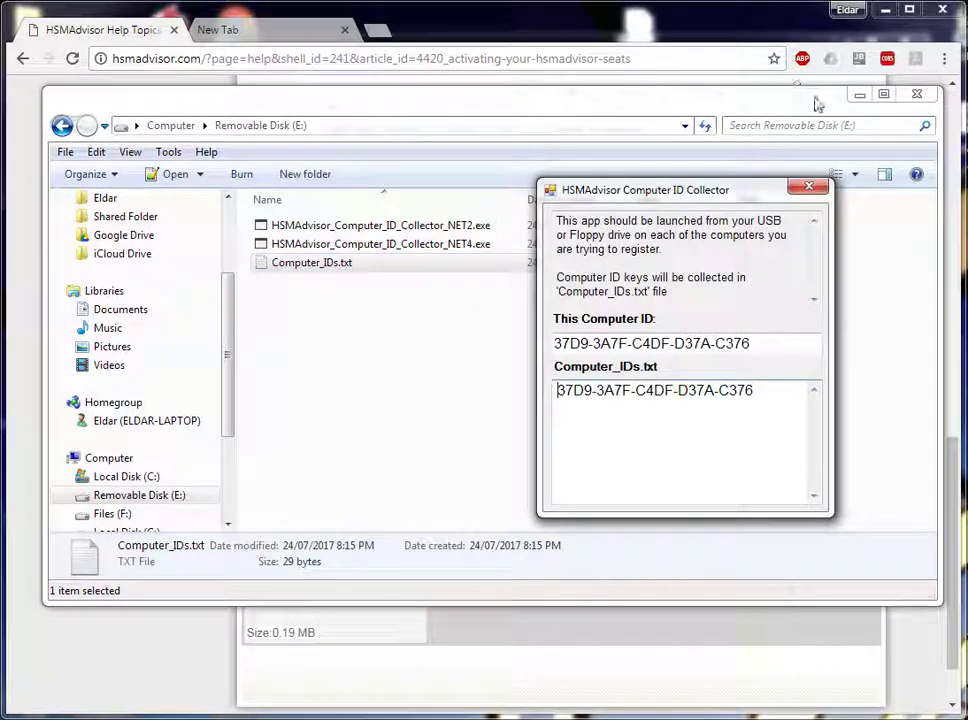
{"action": "left_click", "coordinate": [815, 190]}
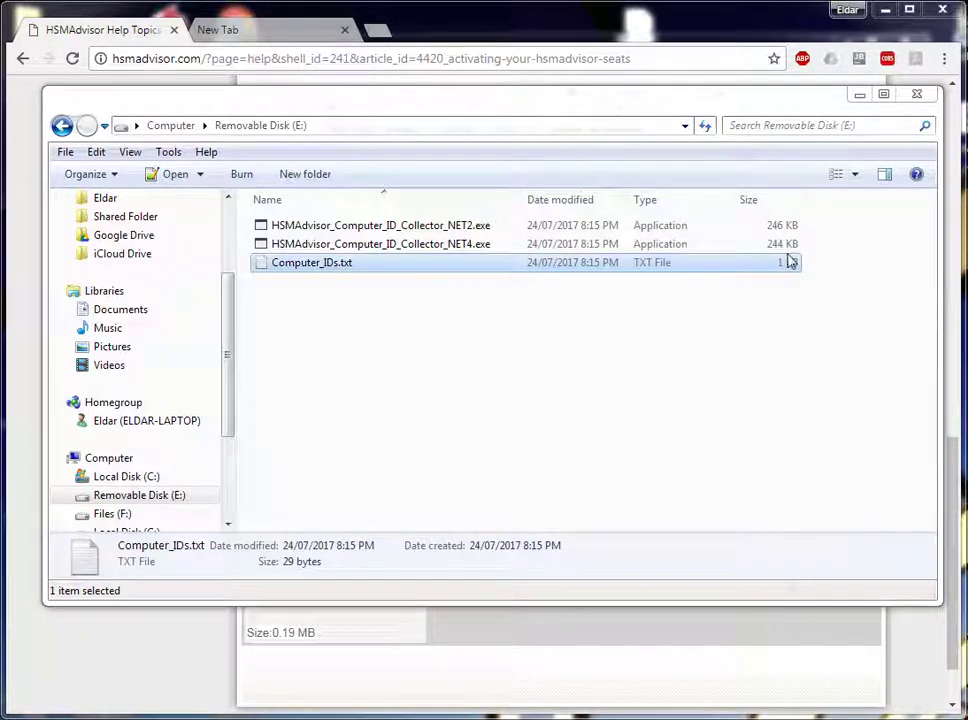
{"action": "left_click", "coordinate": [860, 95]}
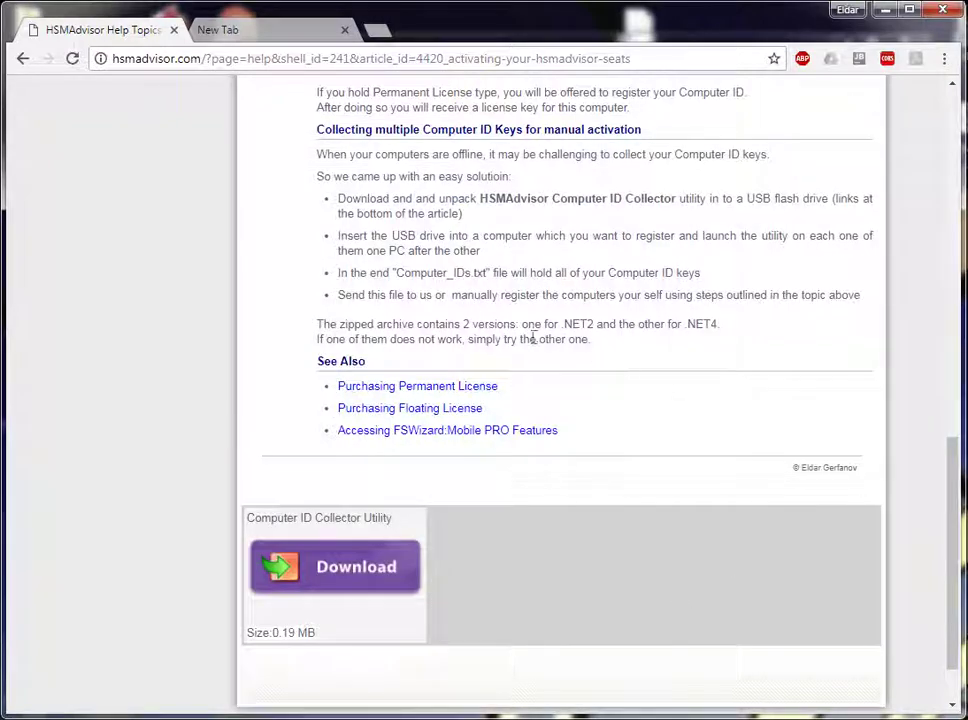
{"action": "key", "text": "alt+Tab"}
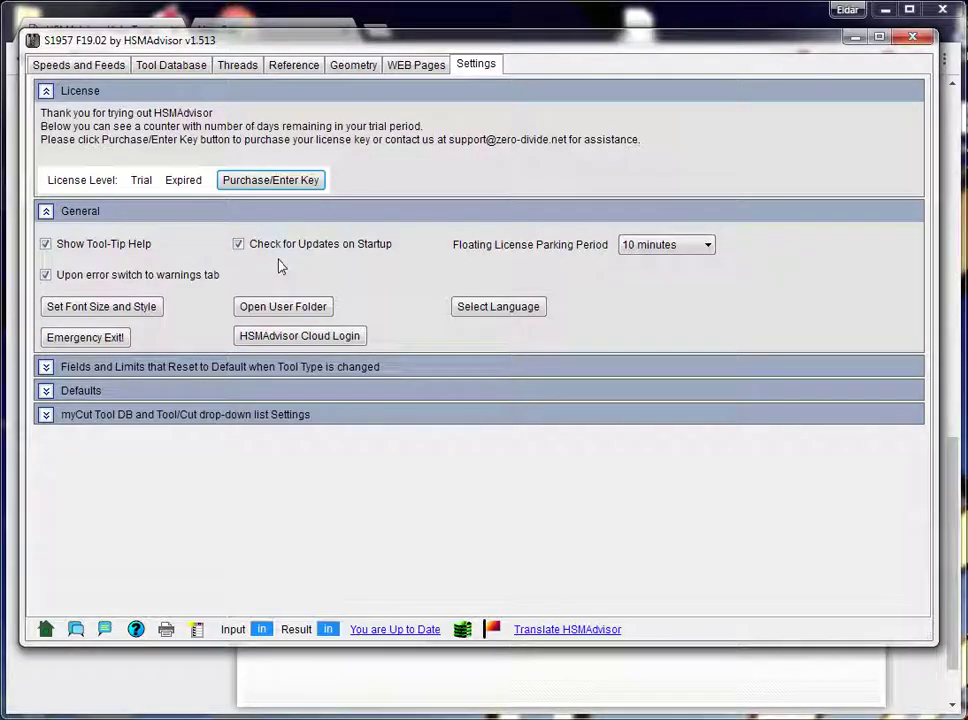
{"action": "left_click", "coordinate": [856, 38]}
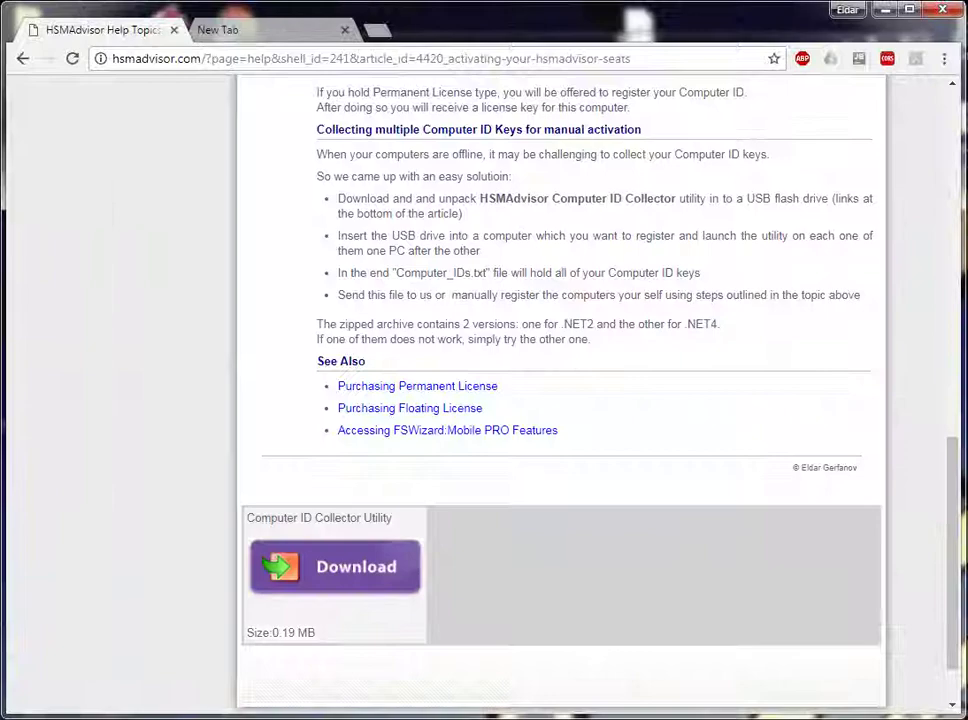
{"action": "key", "text": "alt+Tab"}
{"action": "double_click", "coordinate": [309, 244]}
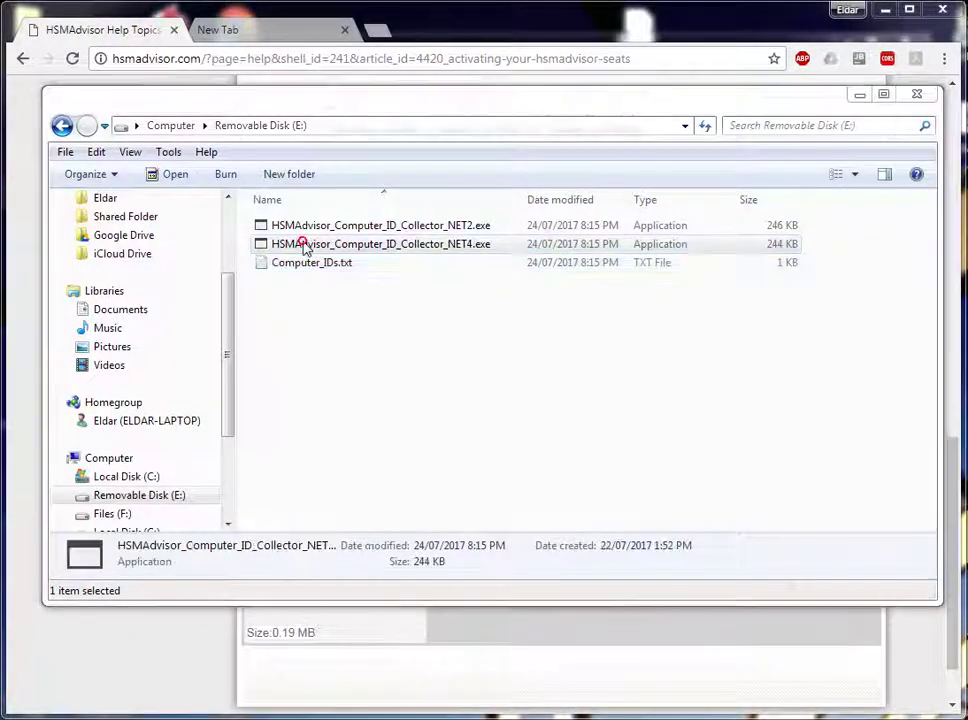
{"action": "left_click_drag", "start_coordinate": [765, 337], "coordinate": [374, 195]}
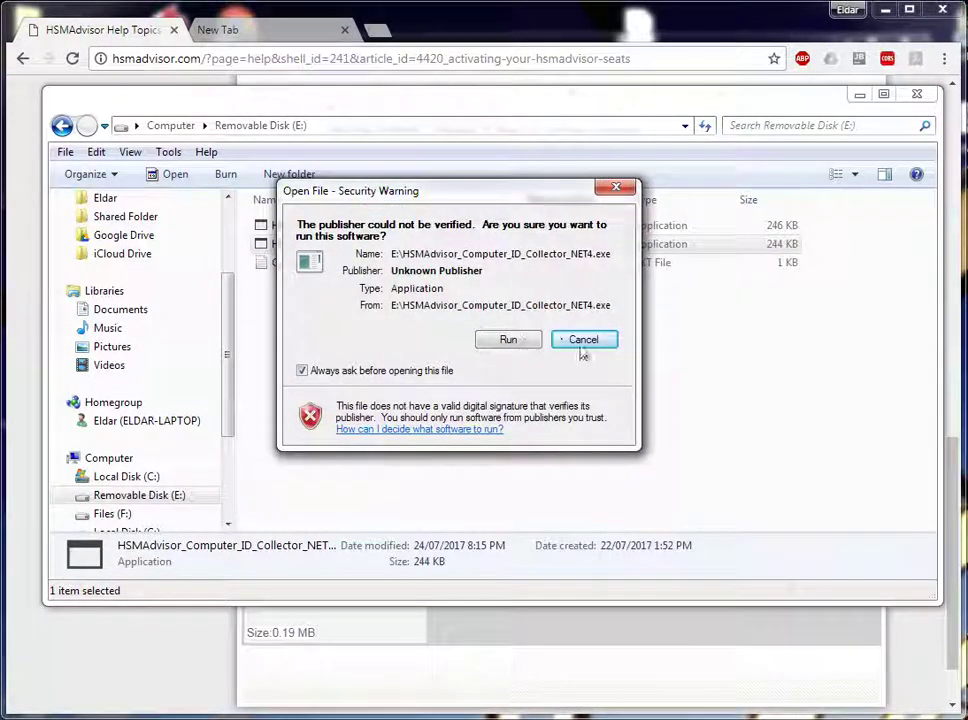
{"action": "left_click", "coordinate": [512, 340]}
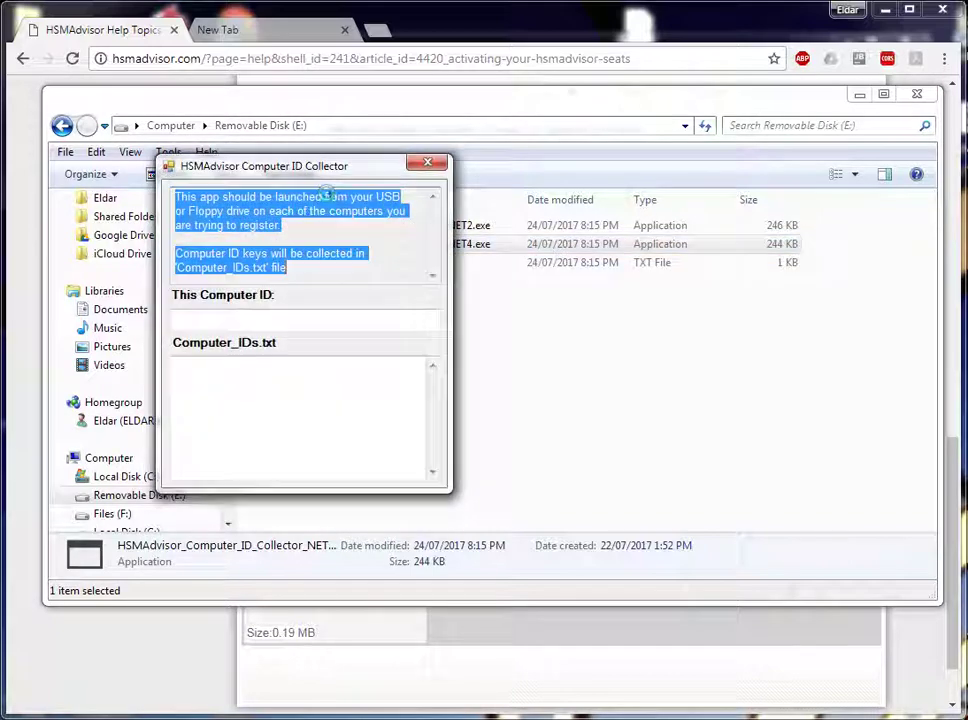
{"action": "left_click", "coordinate": [960, 535]}
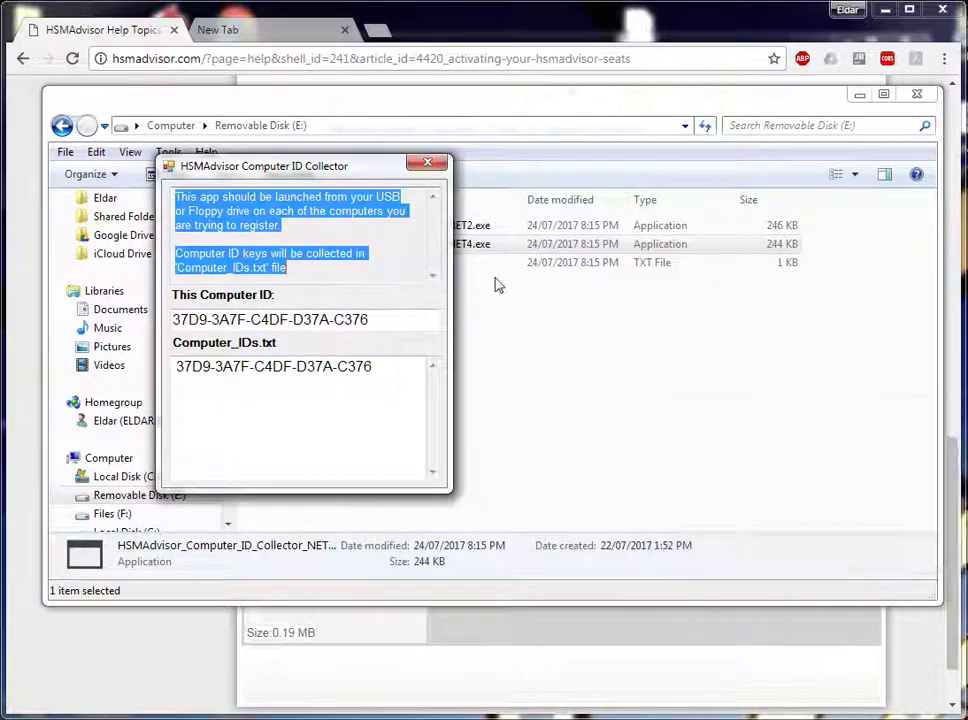
{"action": "left_click", "coordinate": [427, 162]}
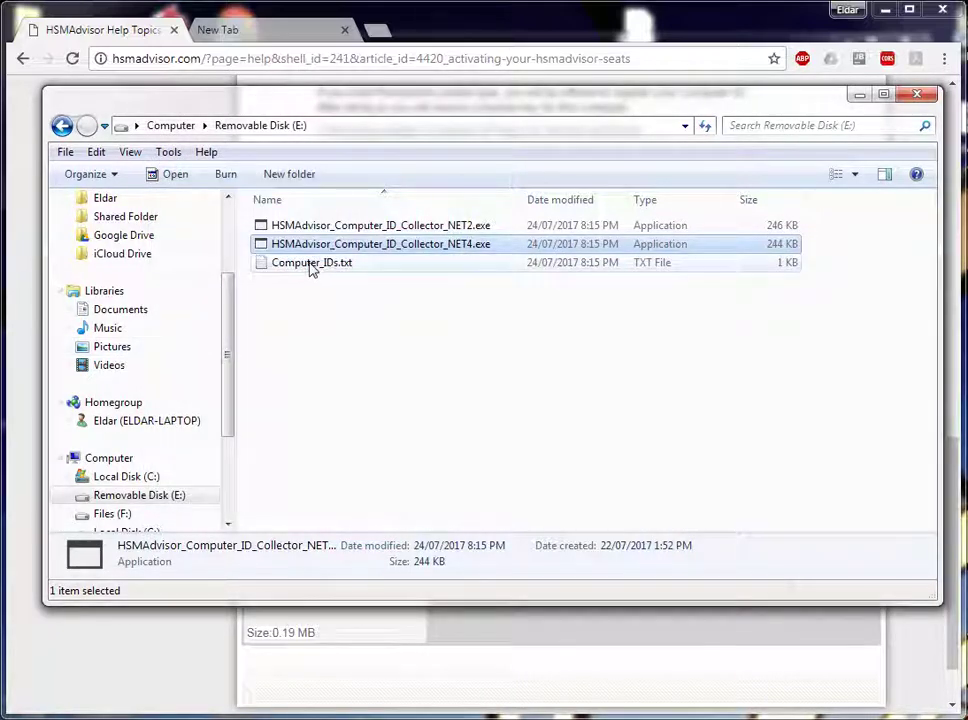
Step: Select both collector programs and Computer_IDs.txt on E: and delete them to the Recycle Bin
{"action": "left_click", "coordinate": [312, 266]}
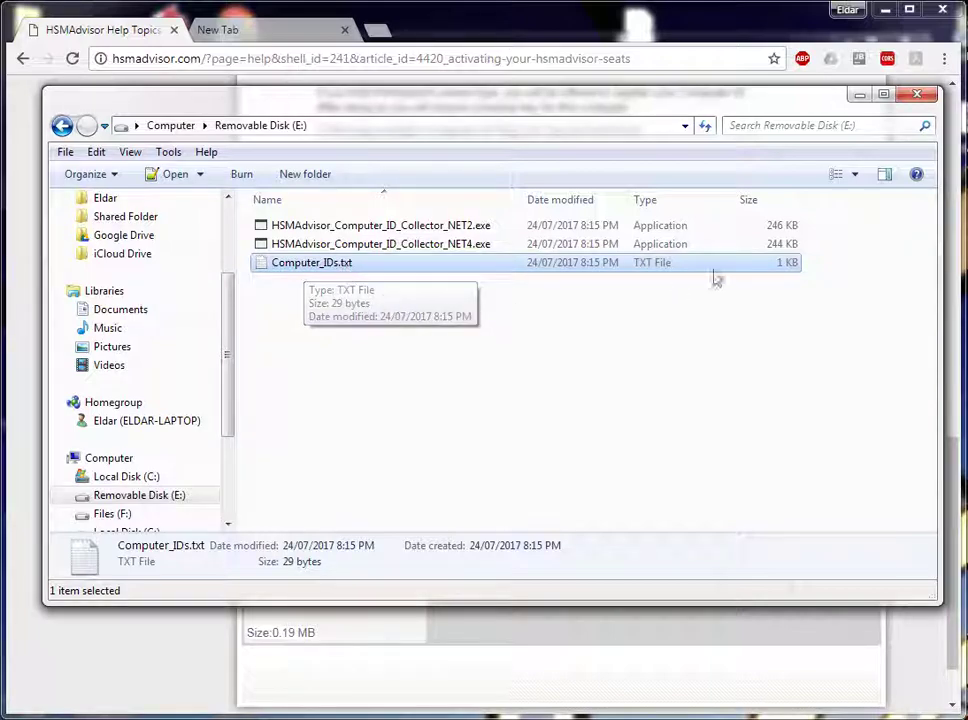
{"action": "left_click", "coordinate": [535, 372]}
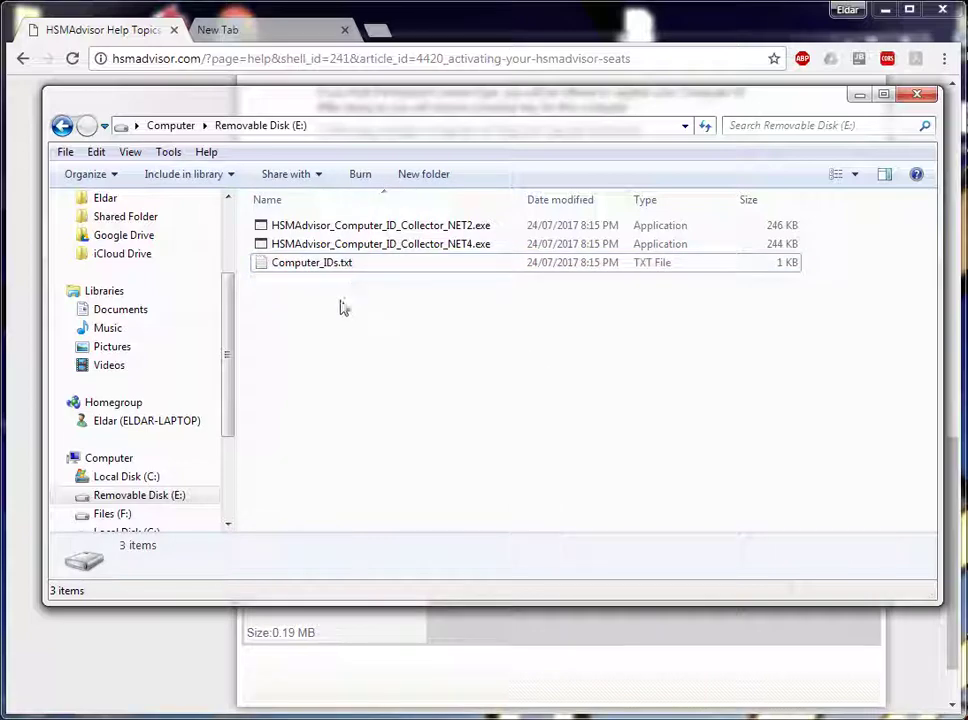
{"action": "left_click_drag", "start_coordinate": [338, 308], "coordinate": [335, 224]}
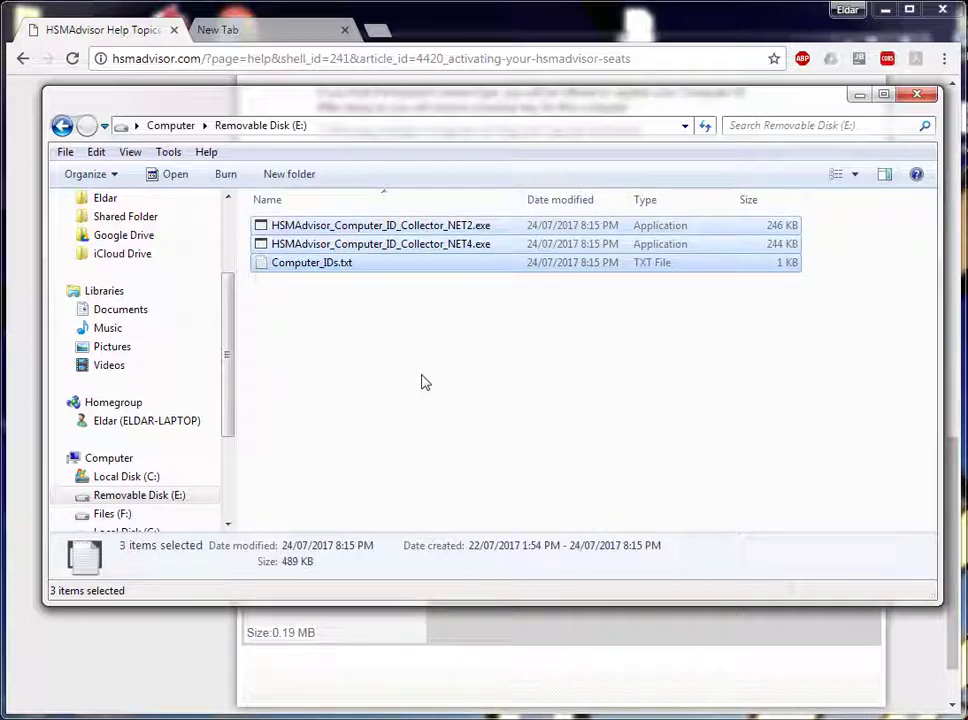
{"action": "key", "text": "Delete"}
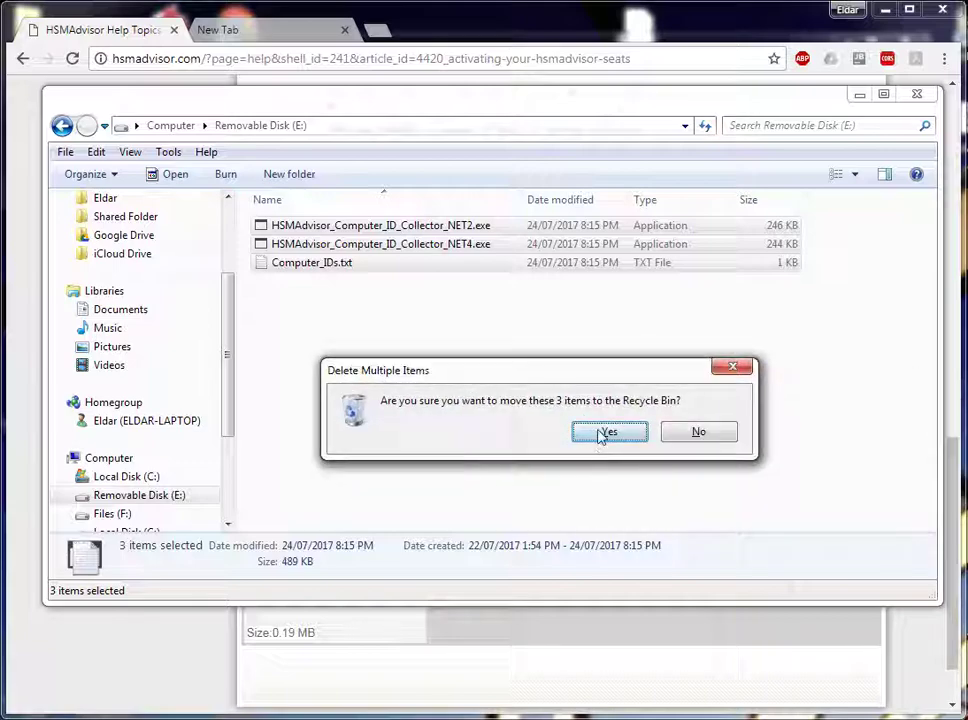
{"action": "left_click", "coordinate": [605, 432]}
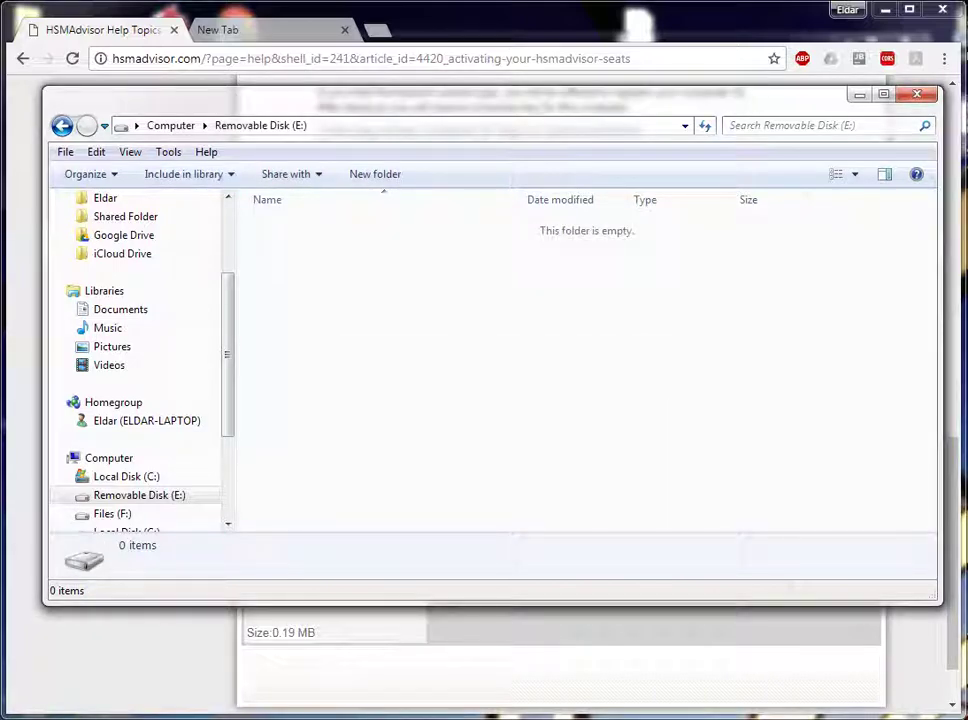
Step: Copy HSMAdvisor_License_Installer.bat to Removable Disk (E:), run it, and close the finished console
{"action": "left_click_drag", "start_coordinate": [120, 700], "coordinate": [326, 270]}
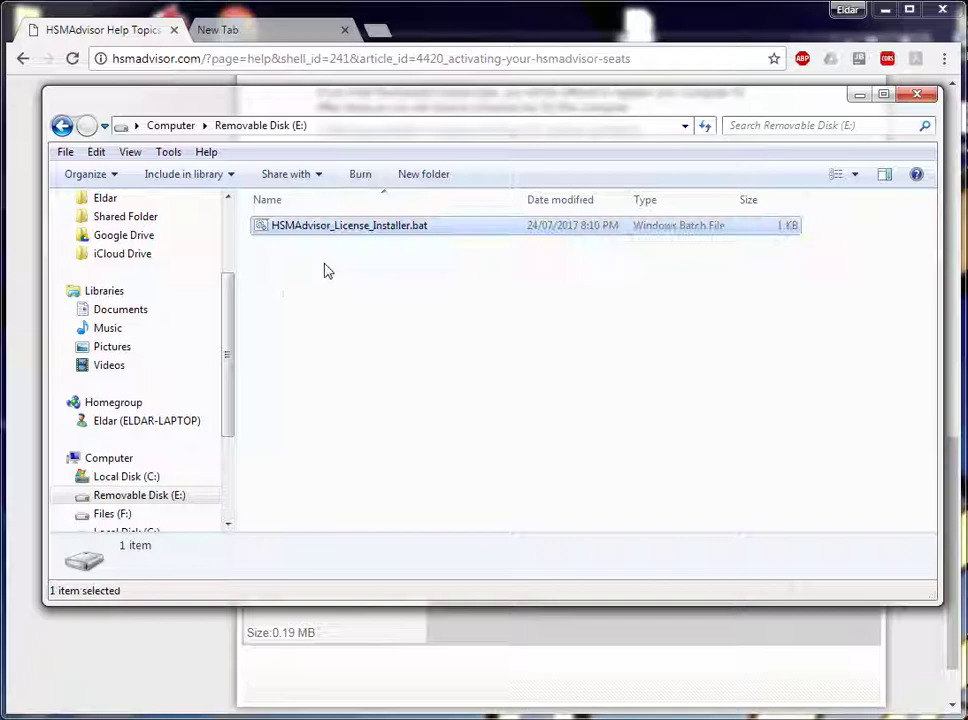
{"action": "left_click", "coordinate": [337, 291]}
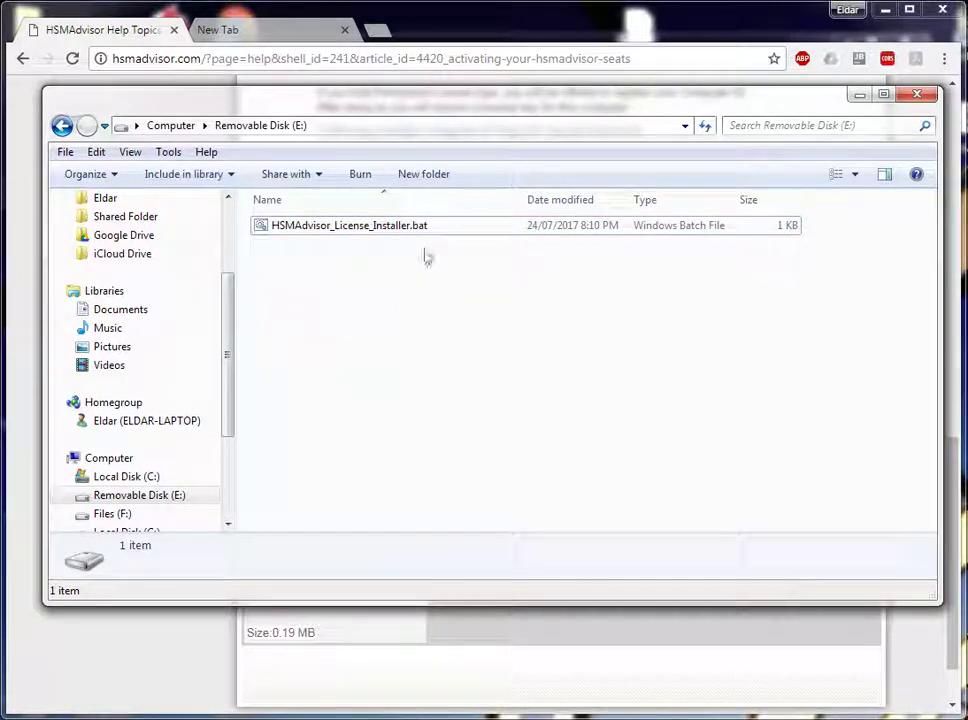
{"action": "double_click", "coordinate": [323, 228]}
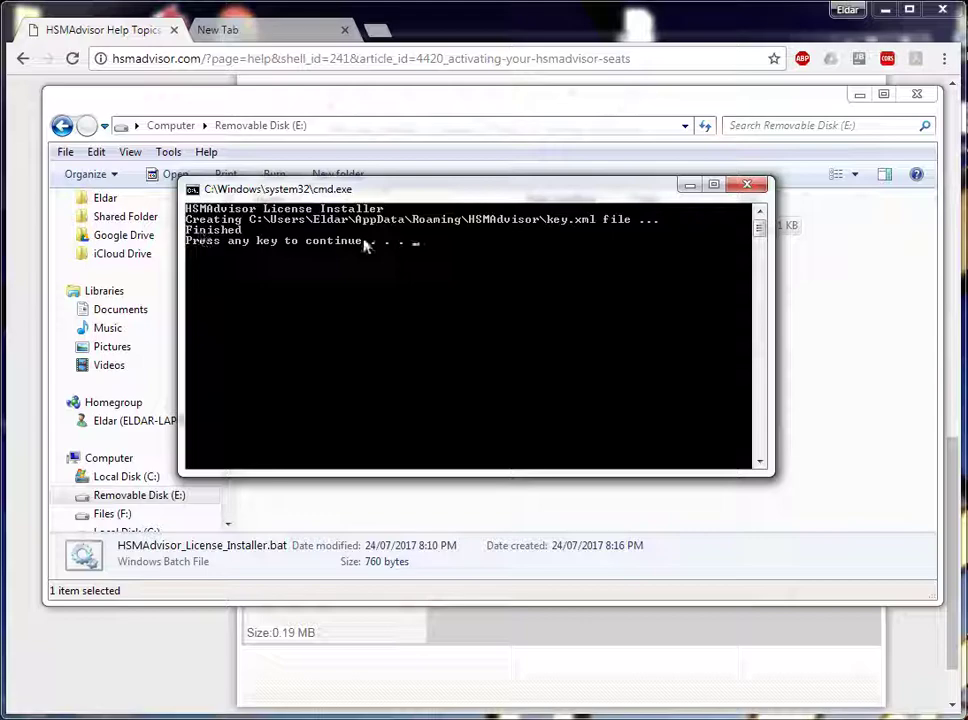
{"action": "left_click", "coordinate": [748, 186]}
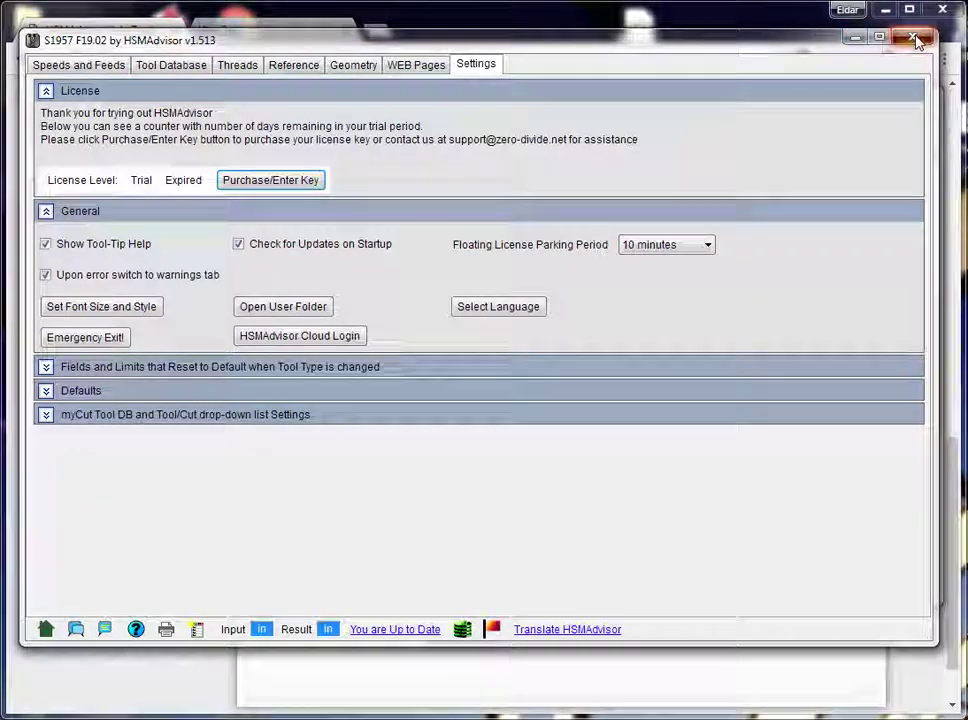
{"action": "left_click", "coordinate": [916, 40]}
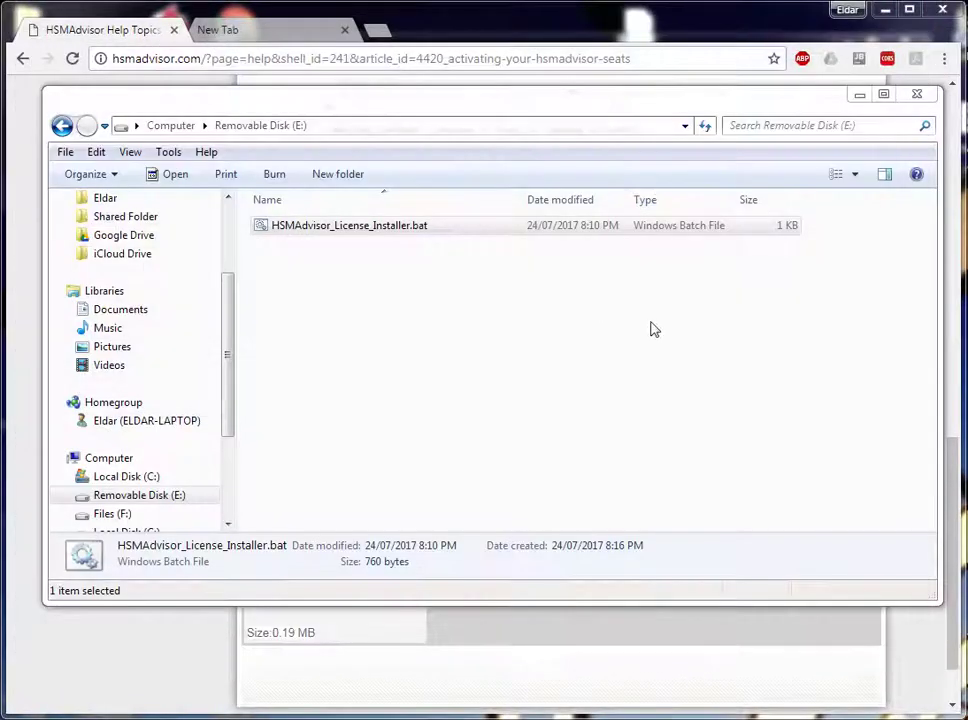
Step: Open Settings, expand License to confirm the Permanent level, and check the registration info shows Active
{"action": "left_click", "coordinate": [866, 97]}
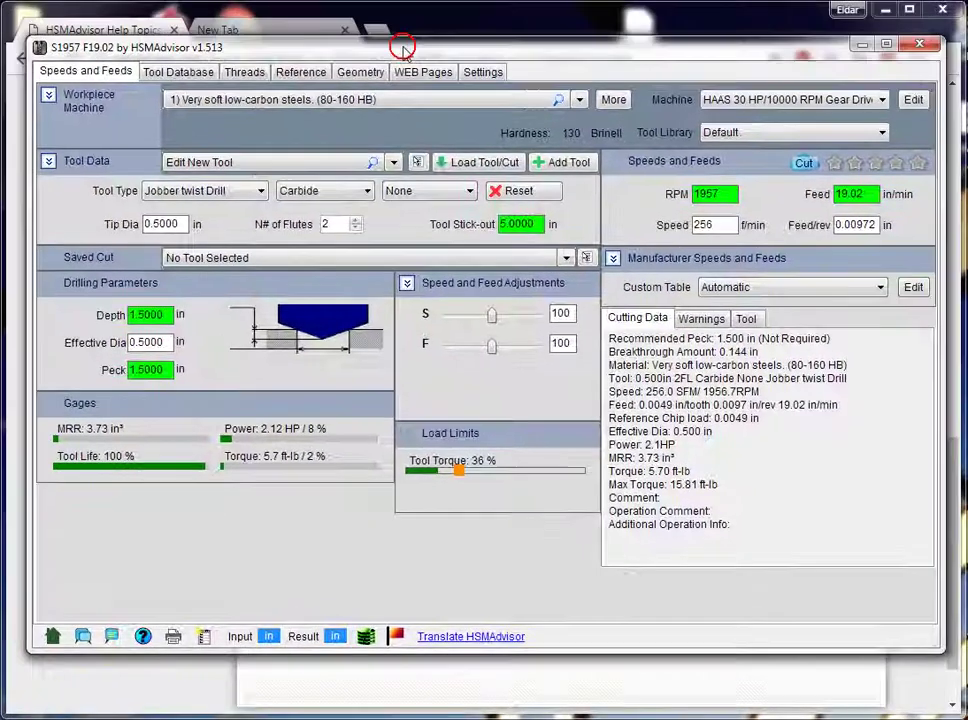
{"action": "left_click", "coordinate": [478, 74]}
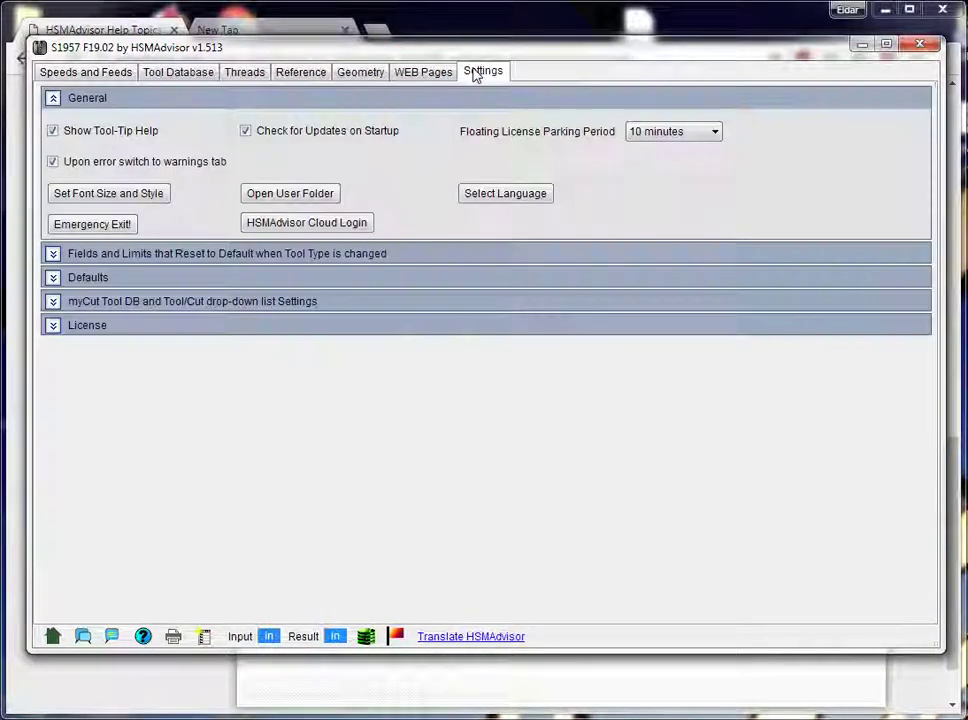
{"action": "left_click", "coordinate": [97, 332]}
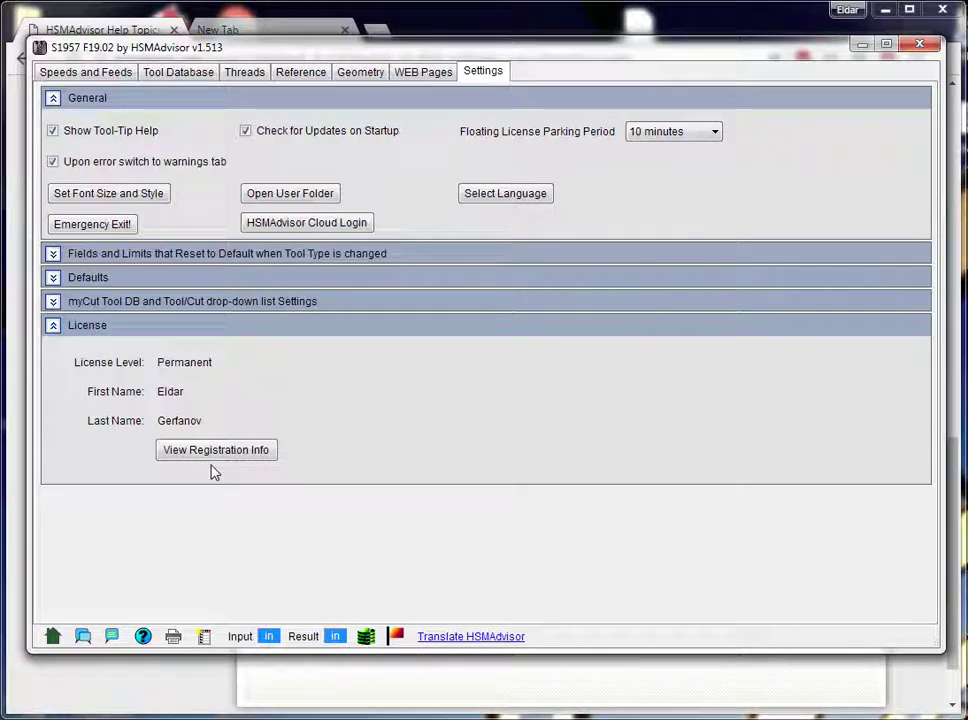
{"action": "left_click", "coordinate": [184, 447]}
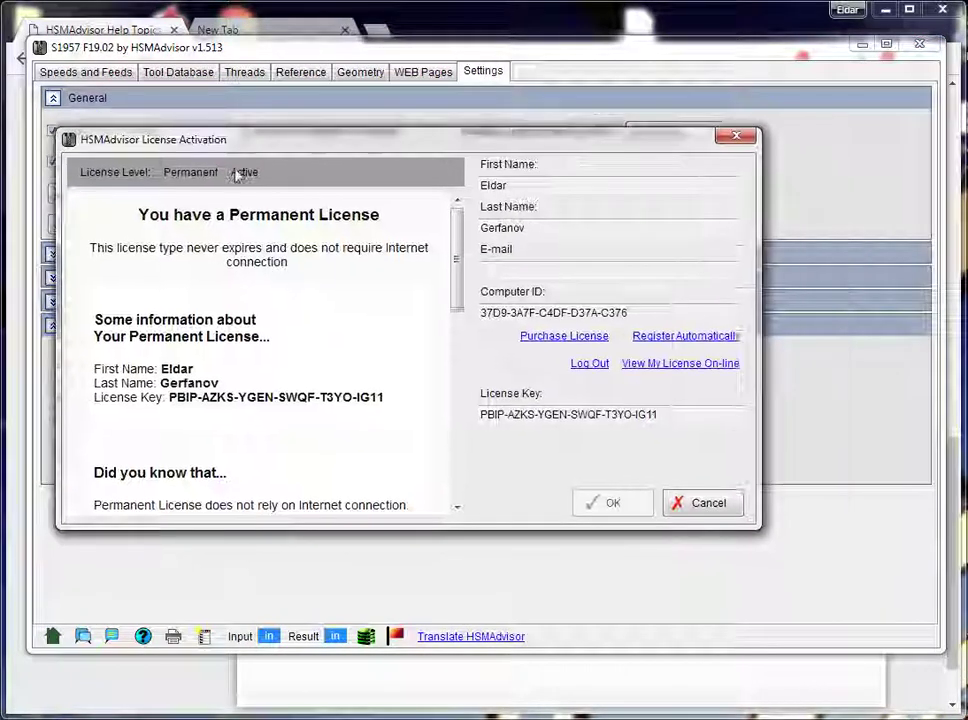
{"action": "left_click", "coordinate": [700, 504]}
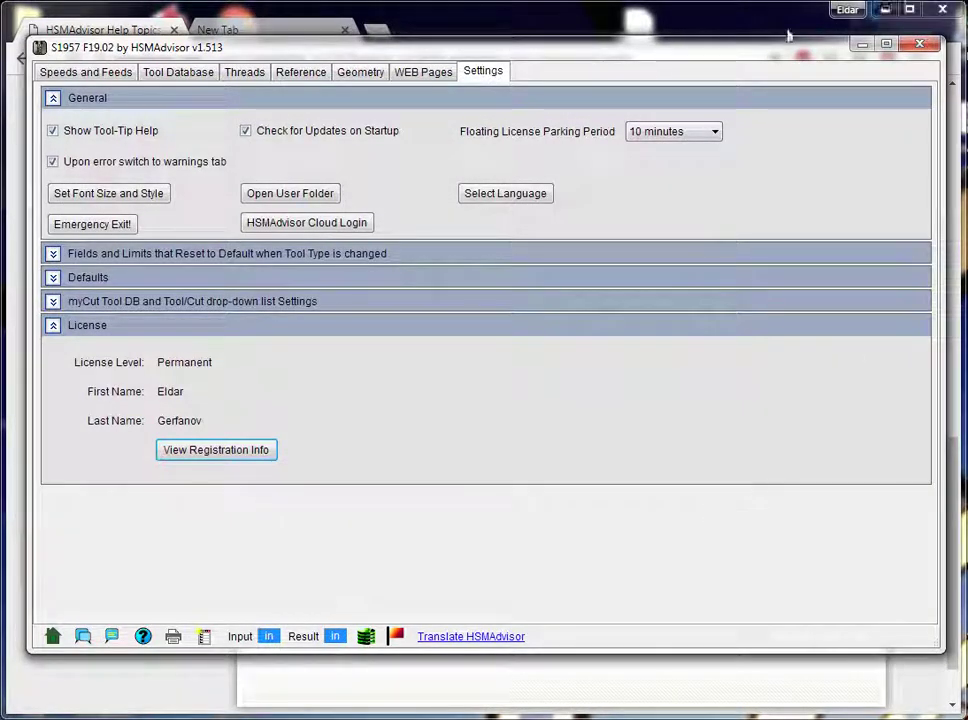